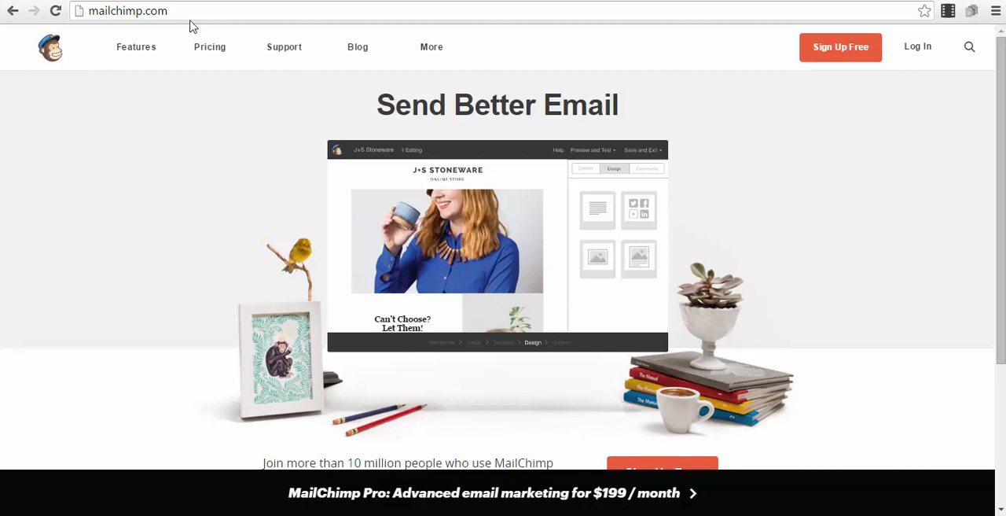
Review the Starting Up pricing option and its free plan's subscriber and monthly email limits on the MailChimp website
left_click(168, 10)
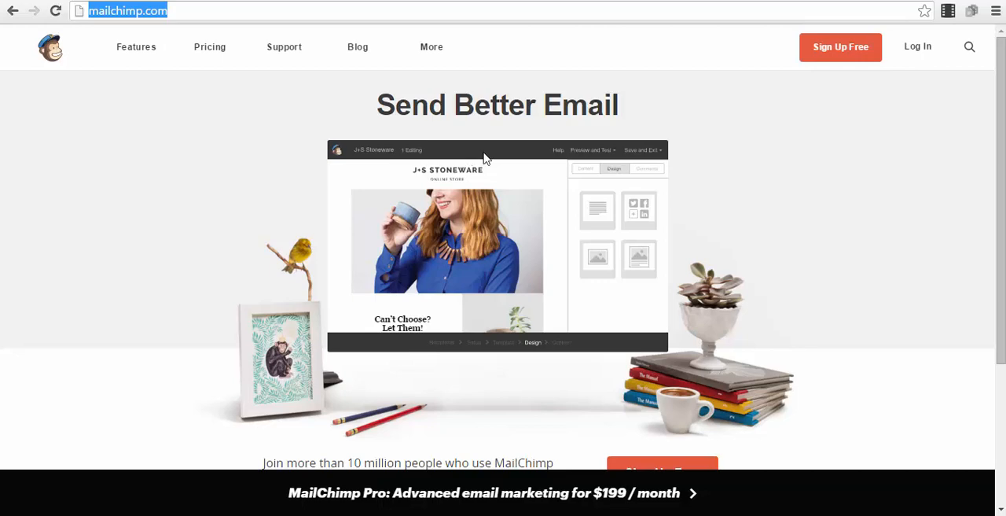
left_click(214, 46)
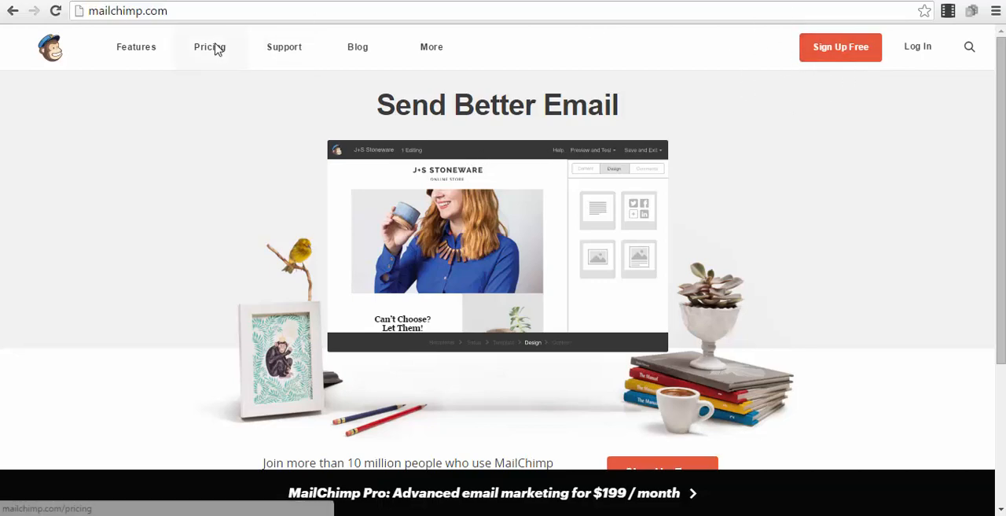
scroll(141, 323, "down", 2)
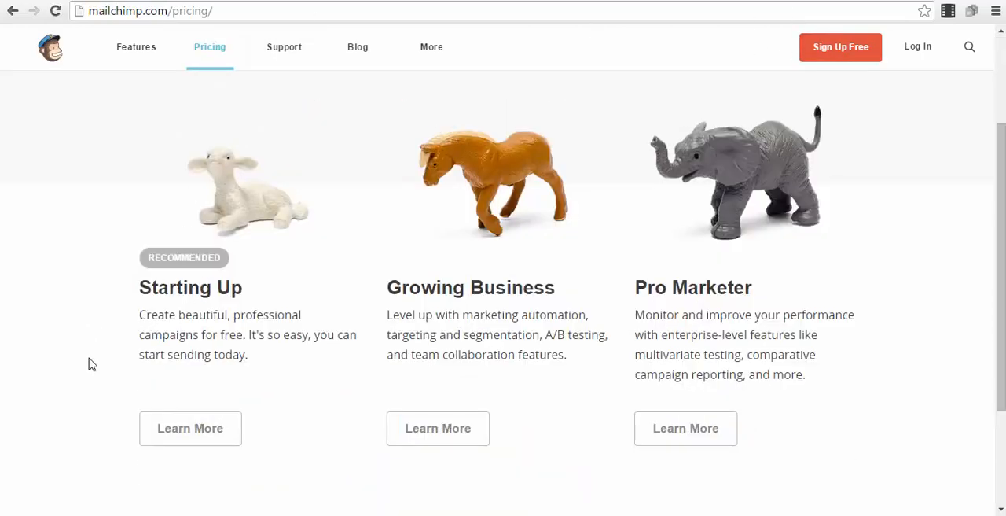
left_click(210, 434)
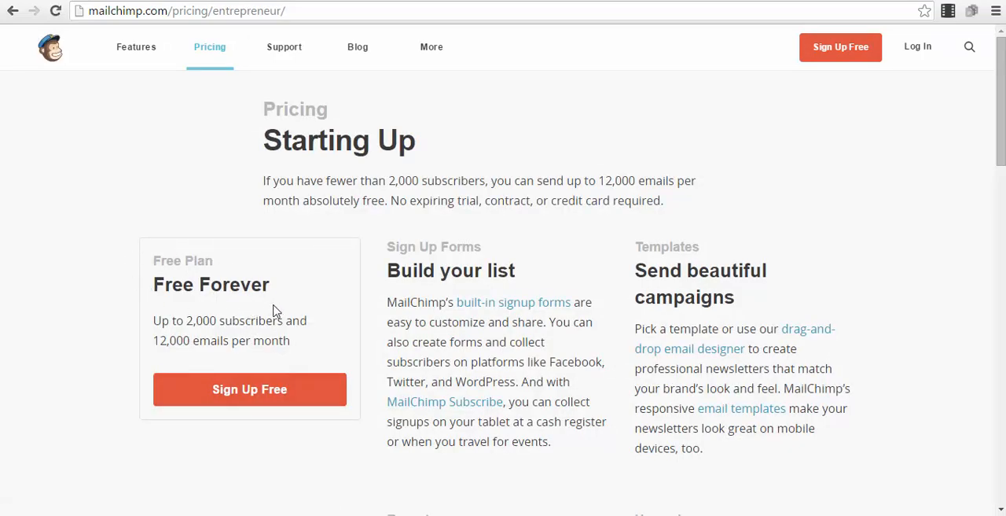
left_click_drag(155, 319, 296, 343)
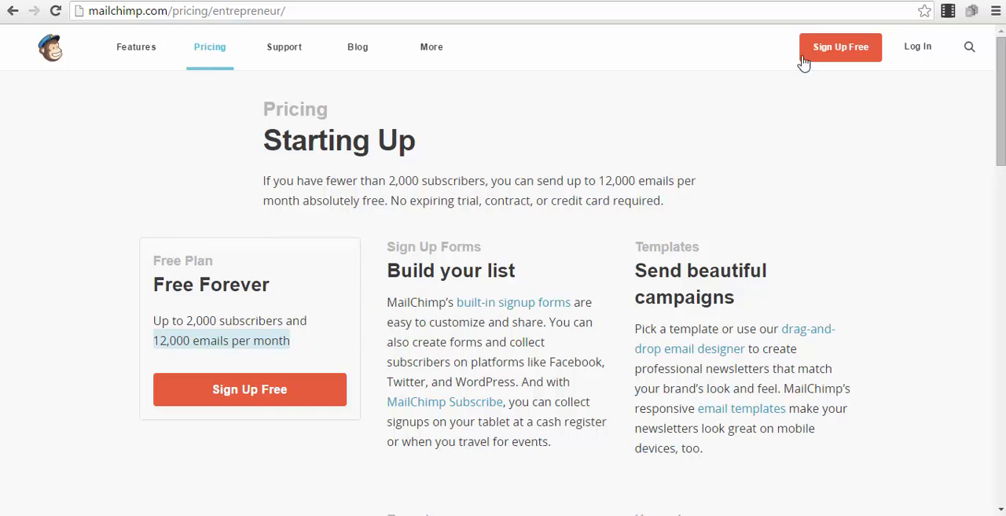
Log in to the MailChimp account with the saved credentials and go to the Lists page
left_click(923, 49)
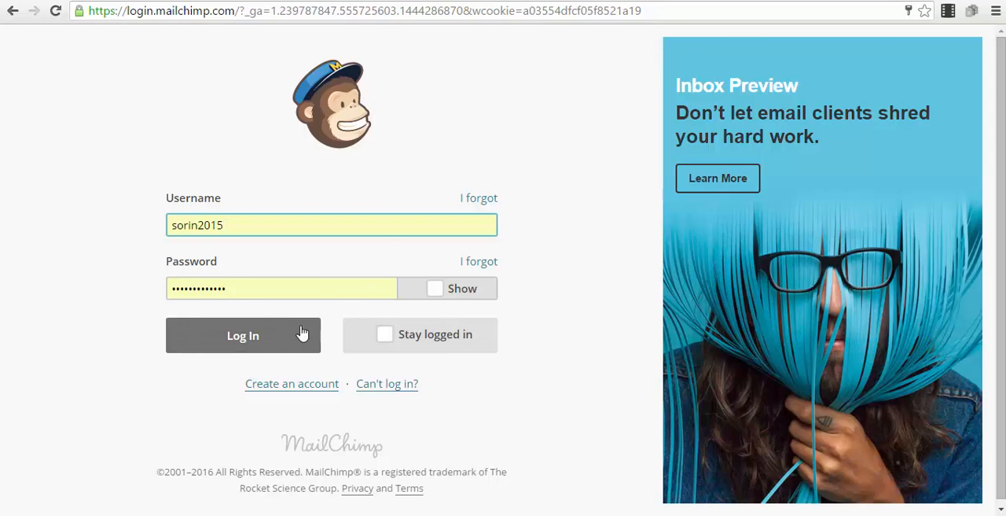
left_click(274, 338)
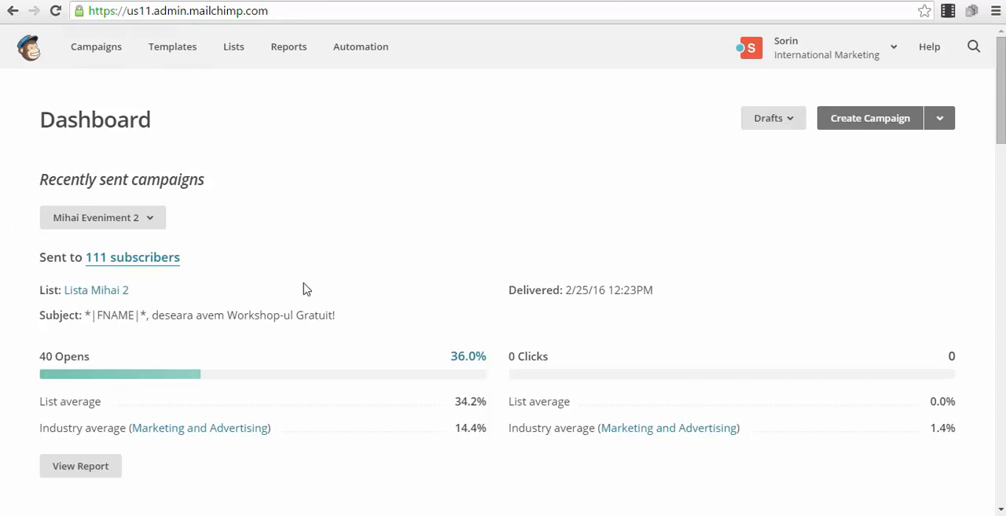
left_click(234, 49)
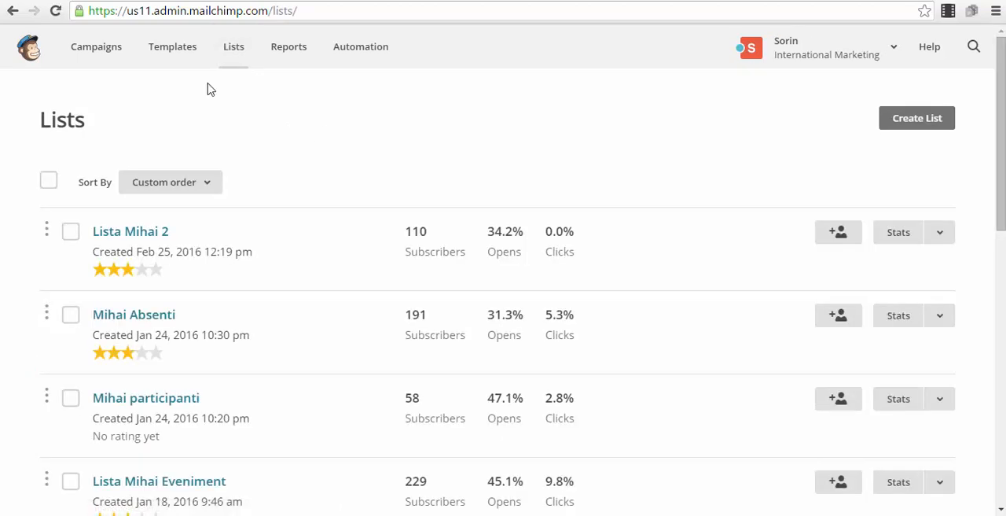
Look over the existing lists and start creating a new list rather than groups
scroll(506, 240, "down", 5)
scroll(507, 240, "down", 3)
scroll(508, 247, "up", 8)
scroll(514, 209, "down", 3)
scroll(612, 316, "up", 3)
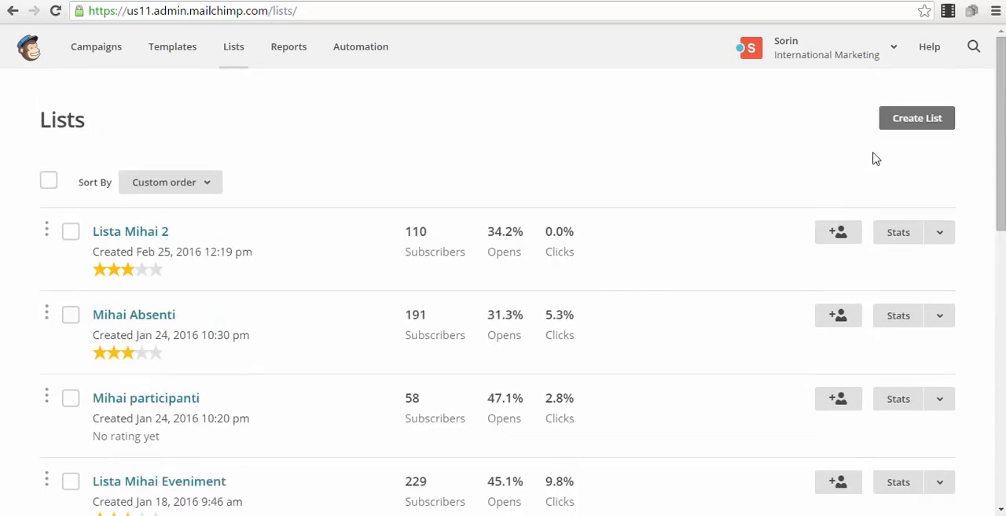
left_click(932, 121)
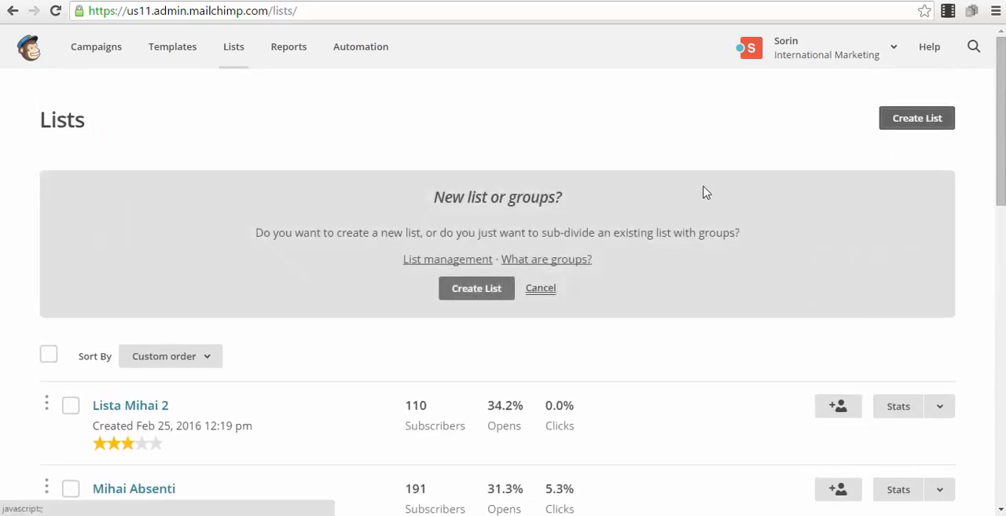
left_click(469, 292)
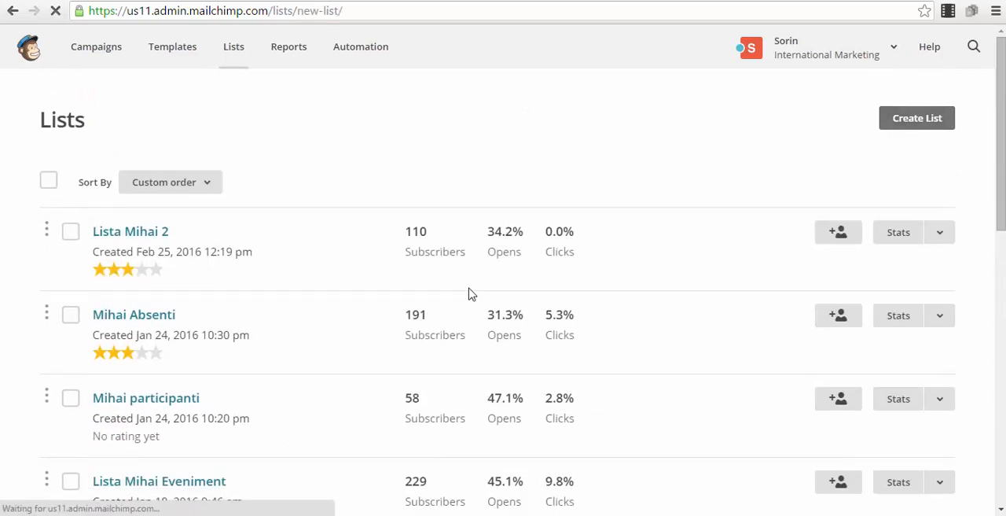
Name the new list "Webinar Atendees"
left_click(251, 247)
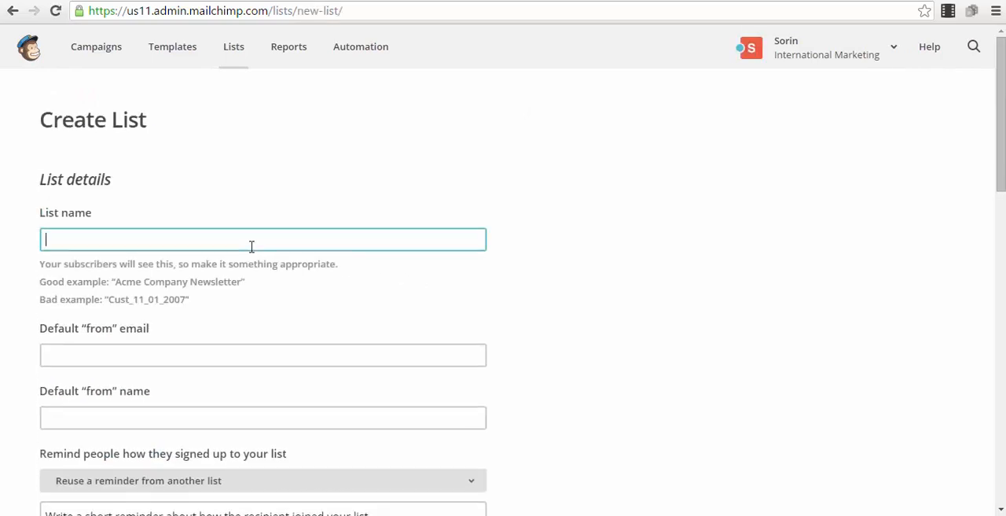
type("Webinar Atendees")
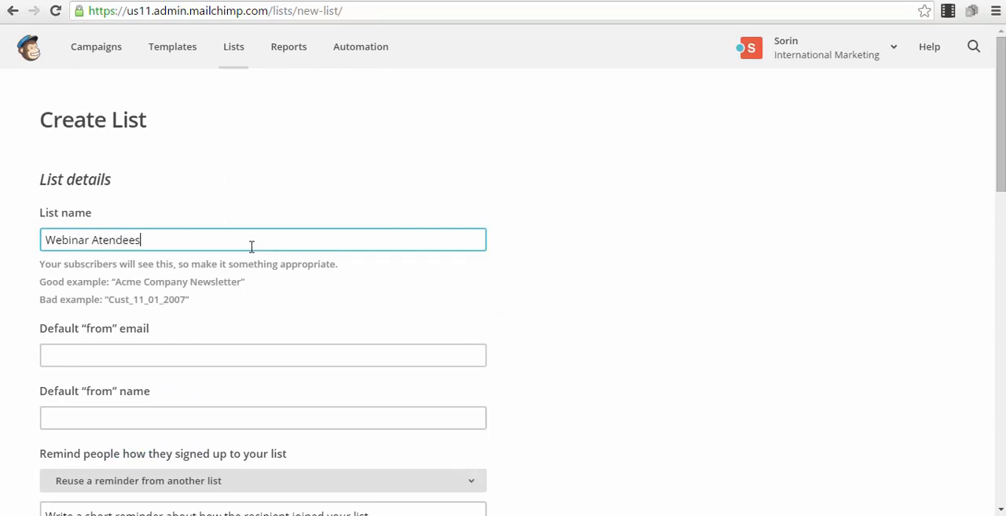
left_click(240, 179)
Fill in the default "from" email with the sender's address and the default "from" name with the sender's full name
left_click(188, 304)
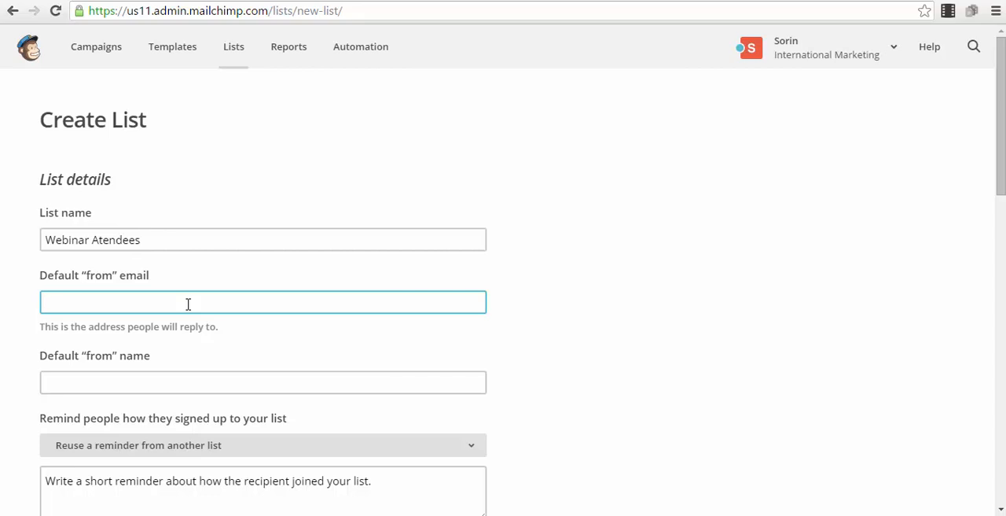
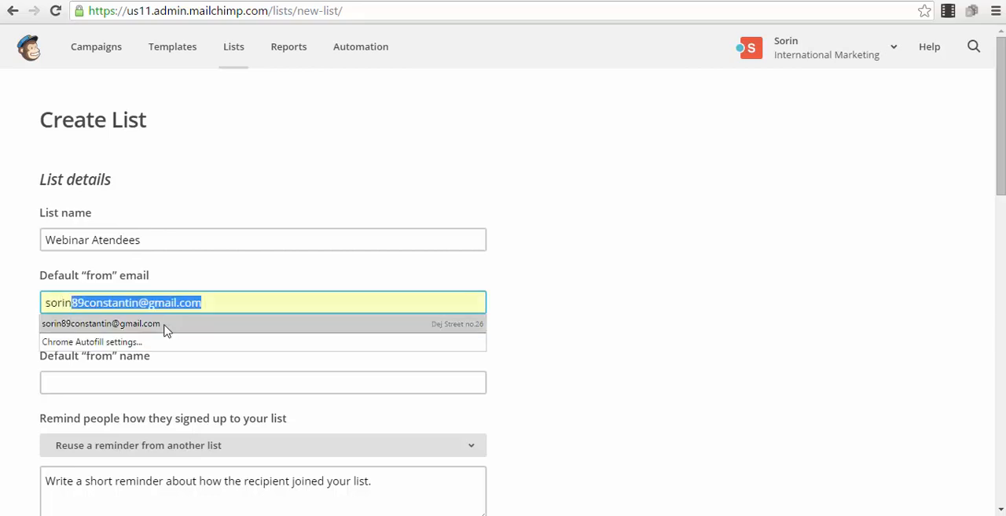
left_click(165, 330)
left_click(186, 377)
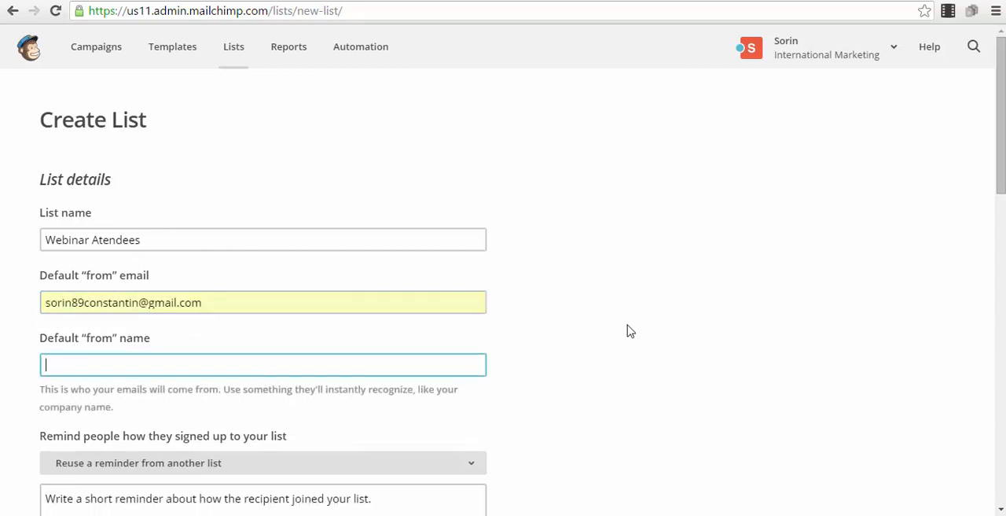
type("Sorin")
key("Down")
key("Return")
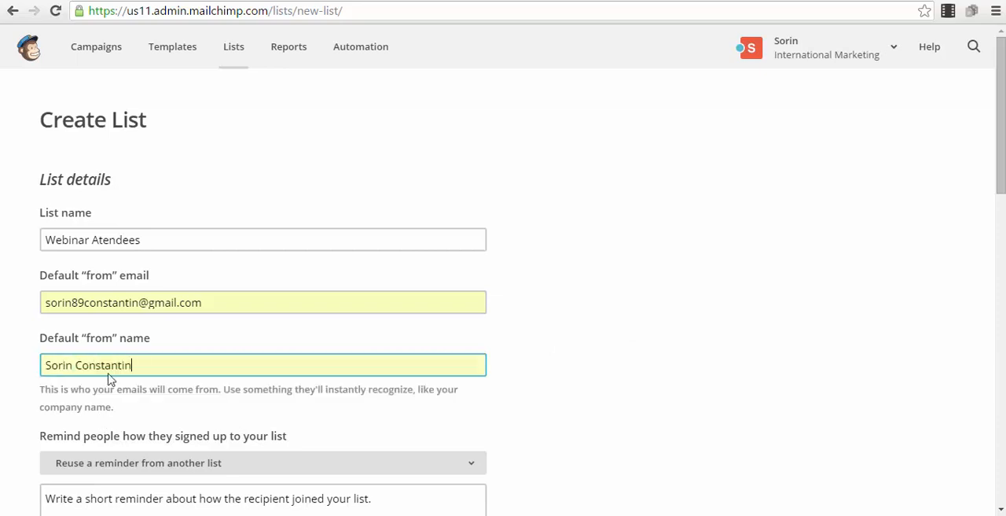
left_click(209, 300)
Set the signup reminder text to "You subscribed for the Webinar."
scroll(5, 239, "down", 2)
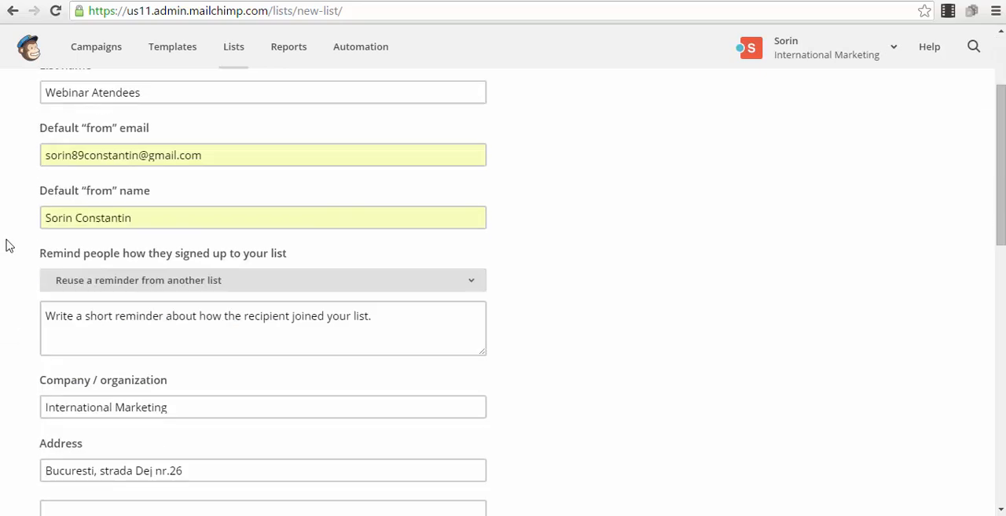
left_click(249, 328)
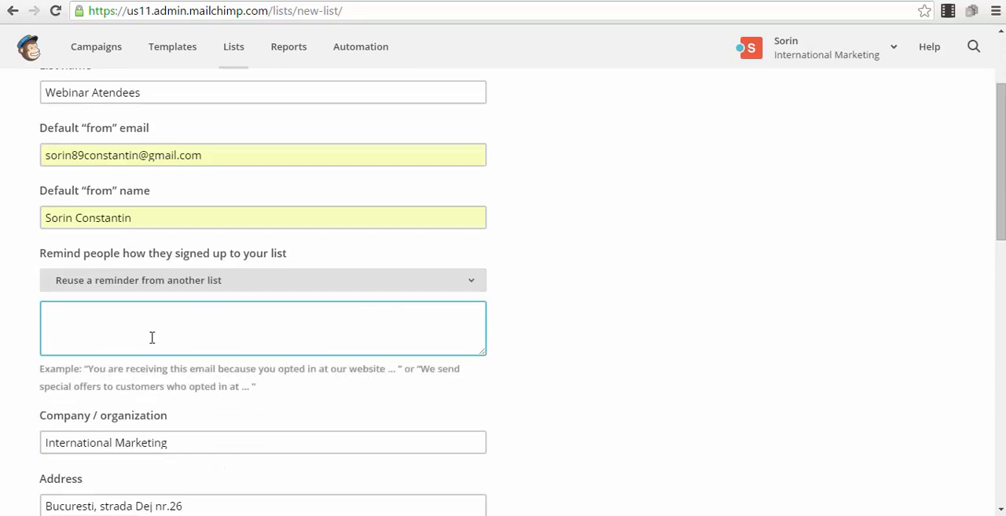
type("You subscribed for the W")
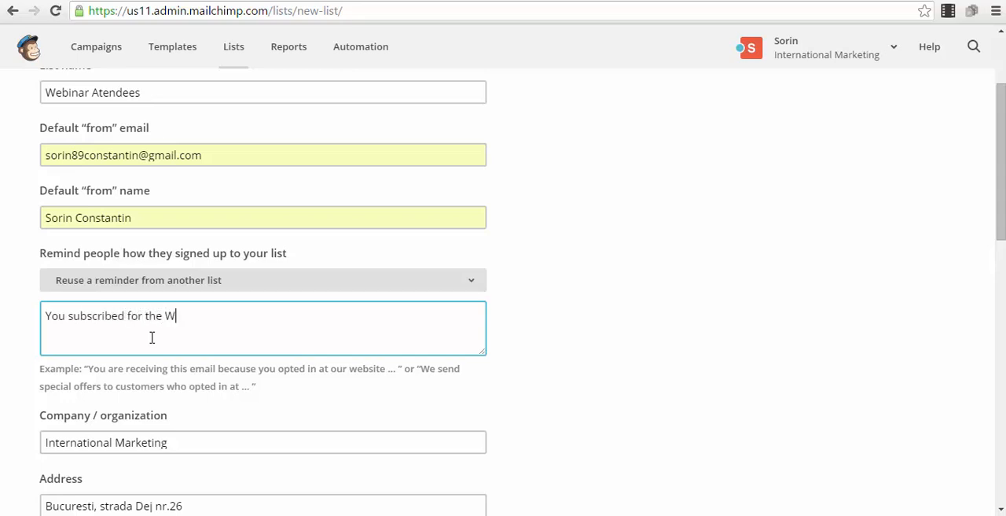
type("ebinar.")
Enable the Daily summary notification and save the new list
scroll(152, 342, "down", 2)
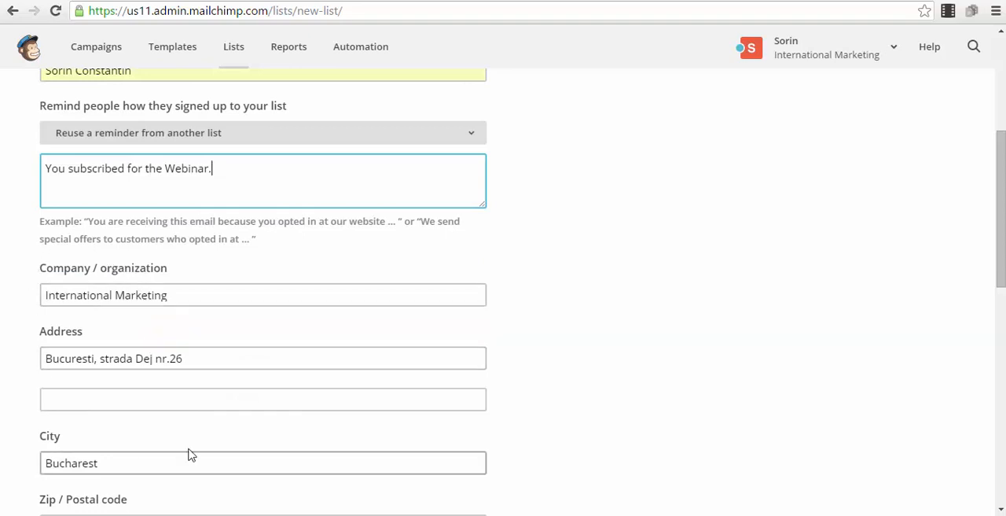
scroll(106, 348, "down", 6)
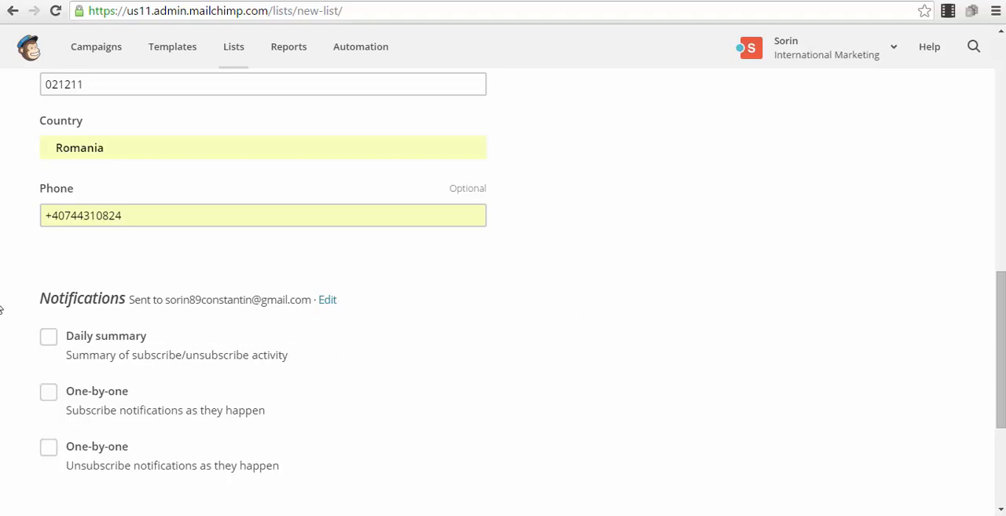
left_click(48, 343)
scroll(47, 343, "down", 1)
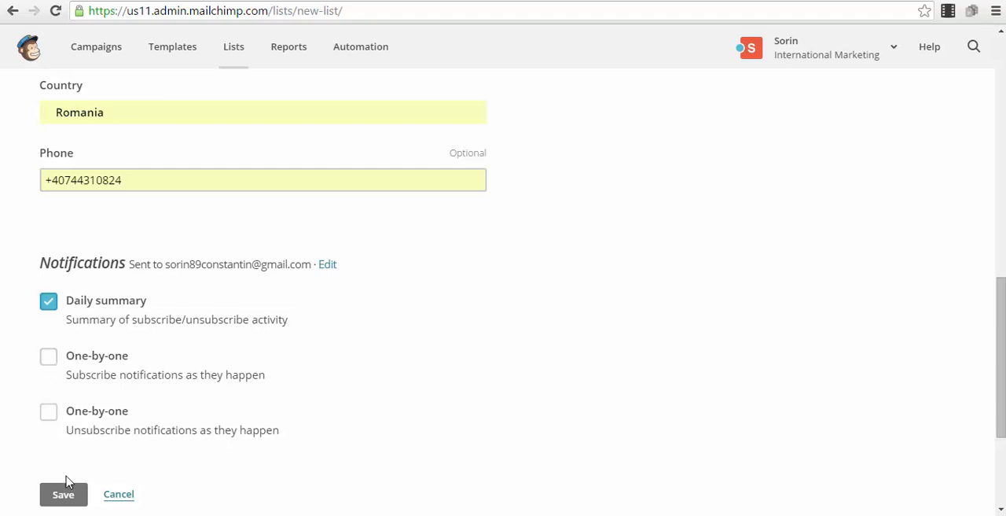
scroll(71, 475, "down", 2)
left_click(63, 351)
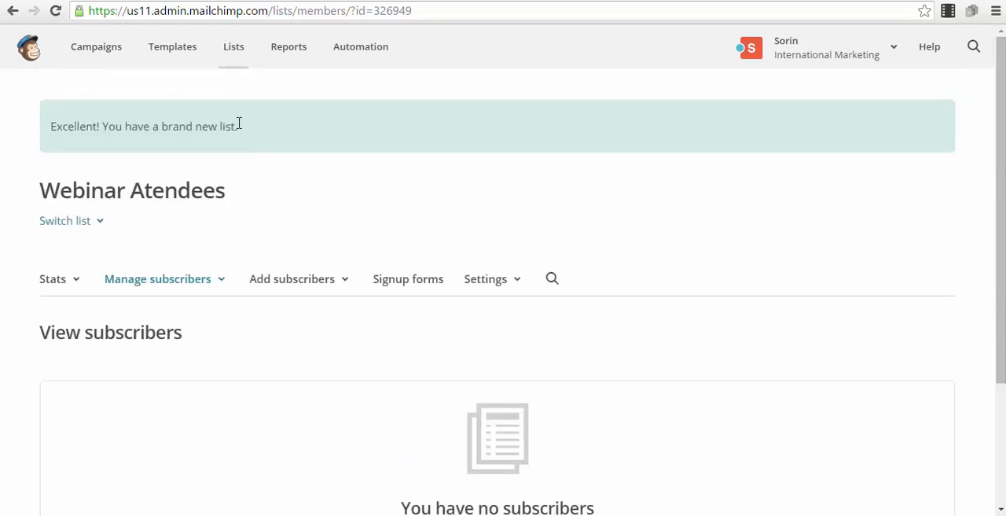
Go through the signup form types for the Webinar Atendees list and select General forms
scroll(280, 208, "down", 1)
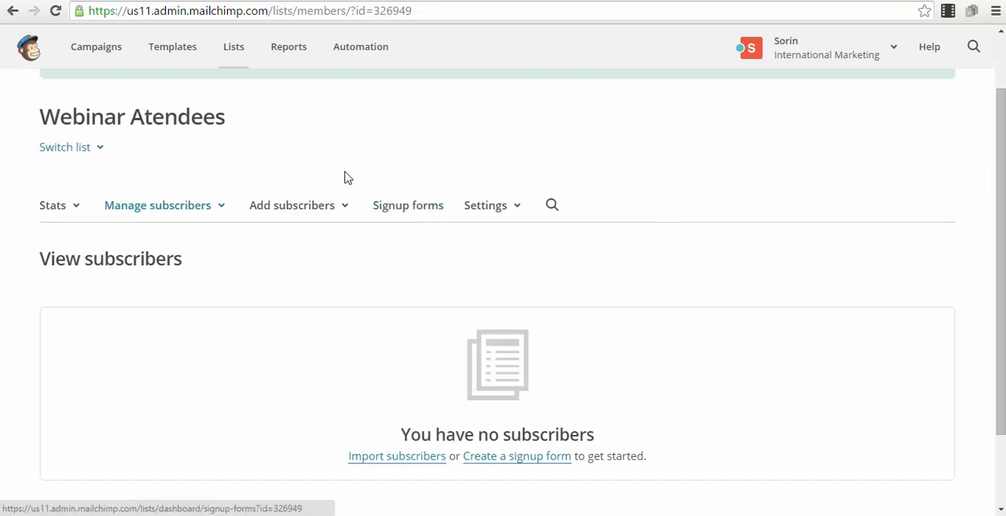
left_click(429, 213)
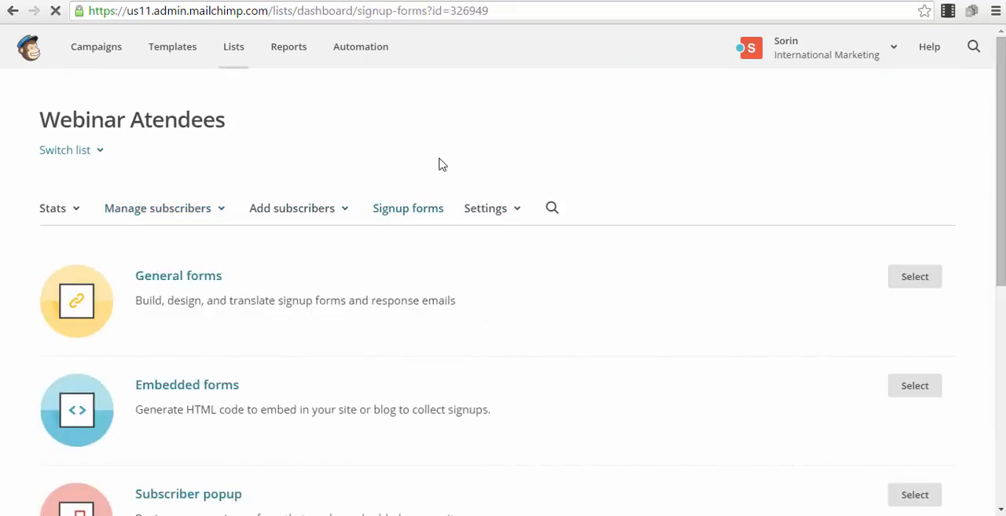
scroll(256, 155, "down", 3)
scroll(276, 200, "up", 2)
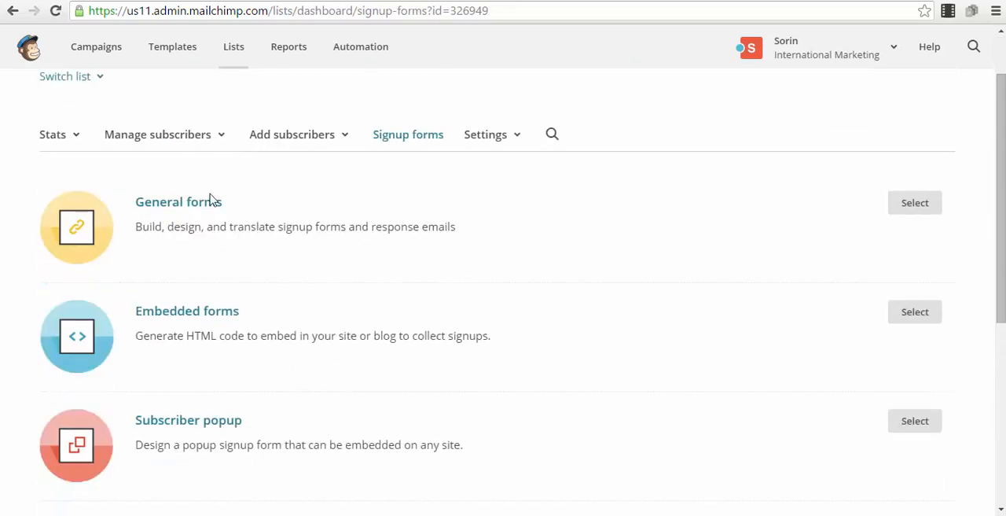
scroll(414, 323, "down", 1)
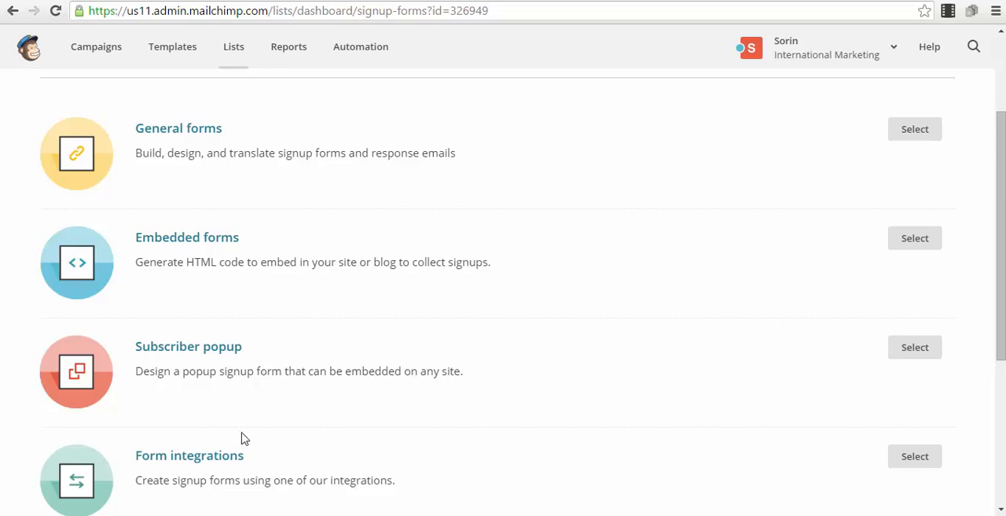
scroll(260, 432, "down", 1)
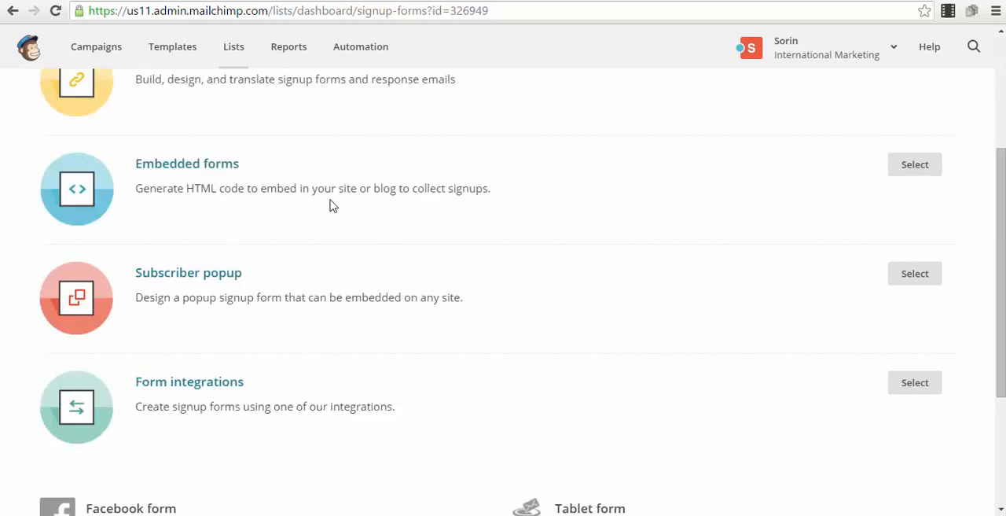
scroll(330, 205, "up", 2)
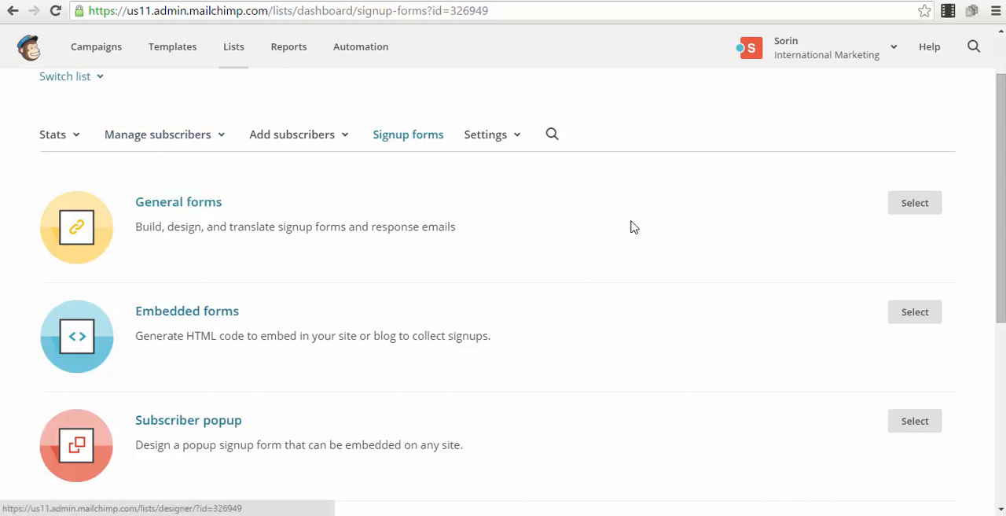
left_click(914, 206)
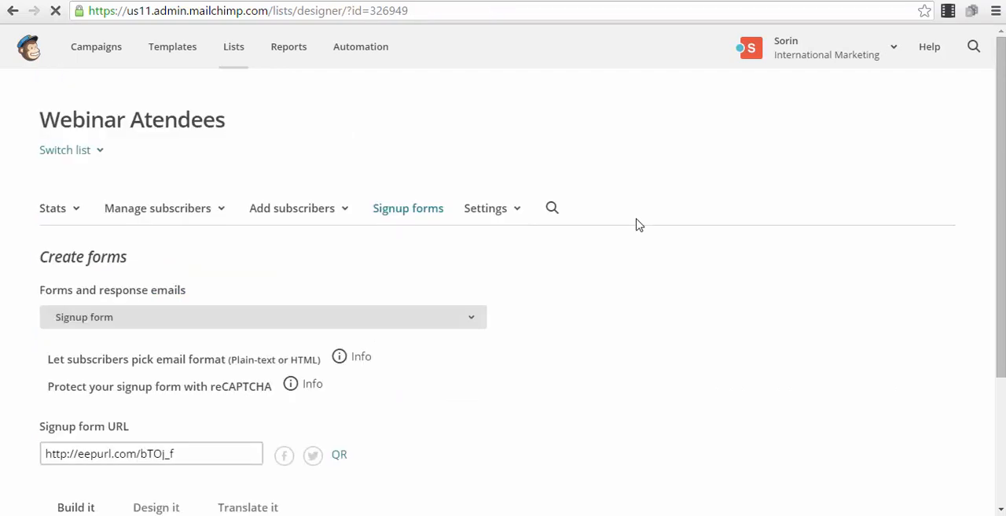
Copy the full signup form URL of the Webinar Atendees list
scroll(636, 228, "down", 2)
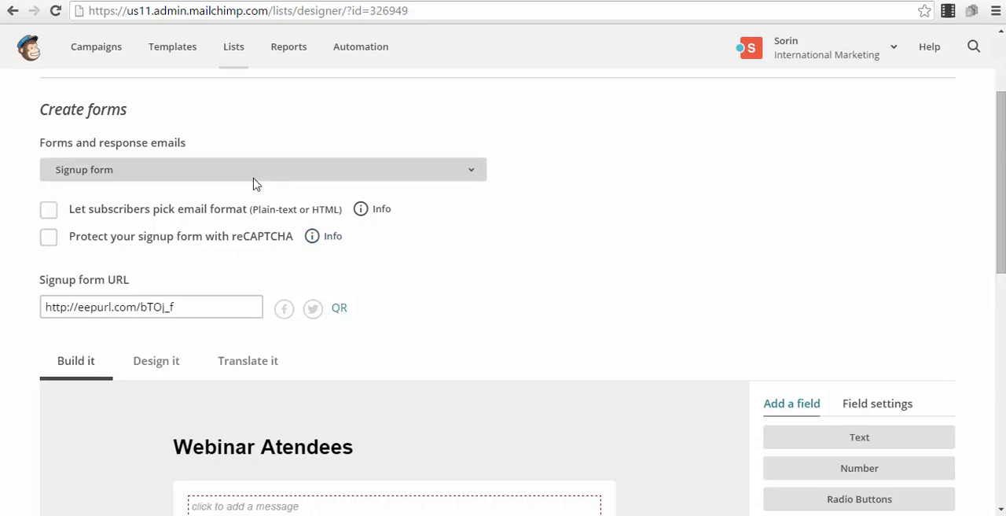
left_click(196, 305)
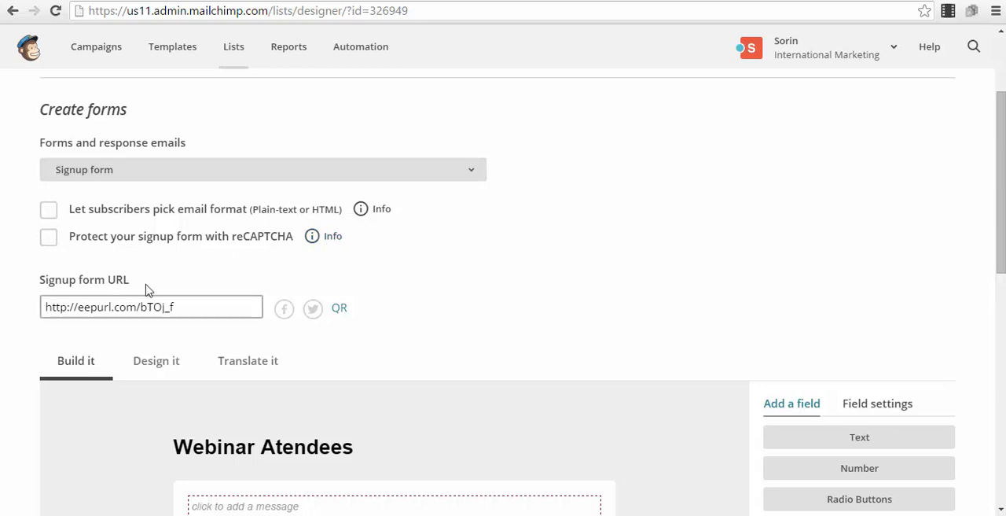
left_click_drag(181, 309, 45, 317)
right_click(97, 308)
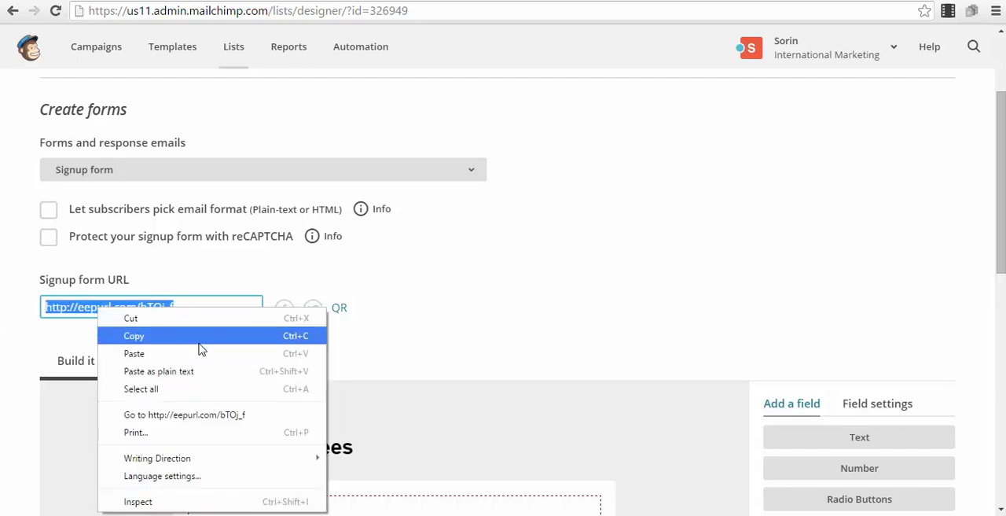
left_click(193, 338)
Open the copied signup form URL in a new browser tab to preview the live form, and return to the form designer
scroll(404, 402, "down", 3)
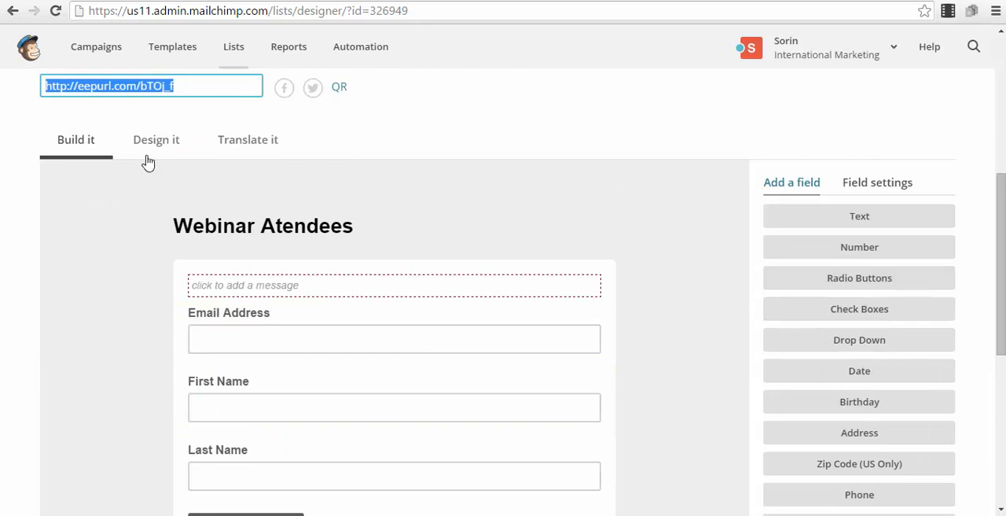
scroll(375, 171, "down", 1)
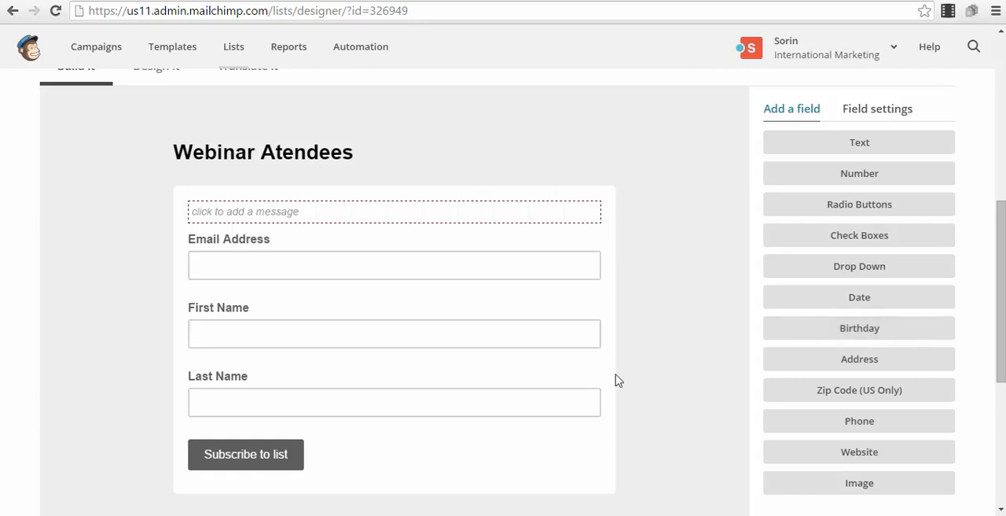
scroll(495, 324, "up", 3)
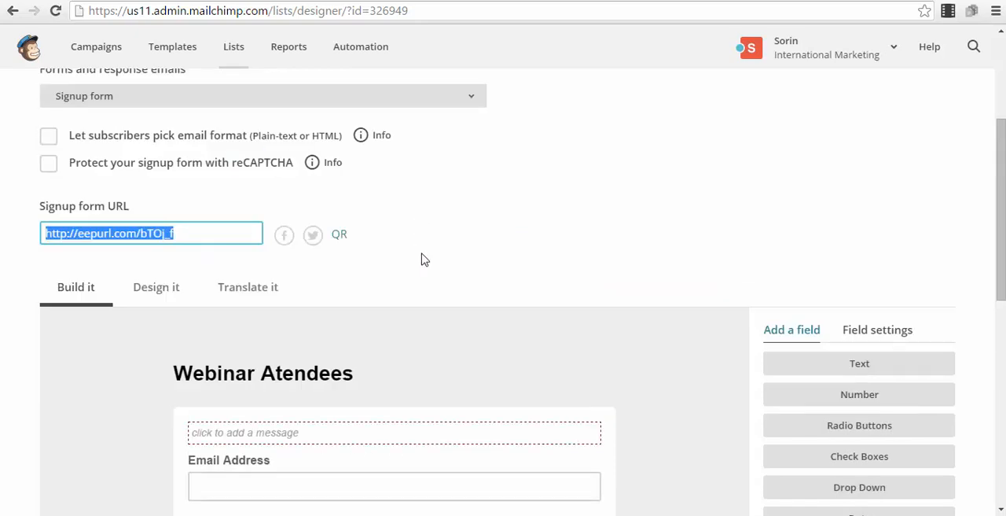
scroll(355, 328, "down", 2)
key("ctrl+t")
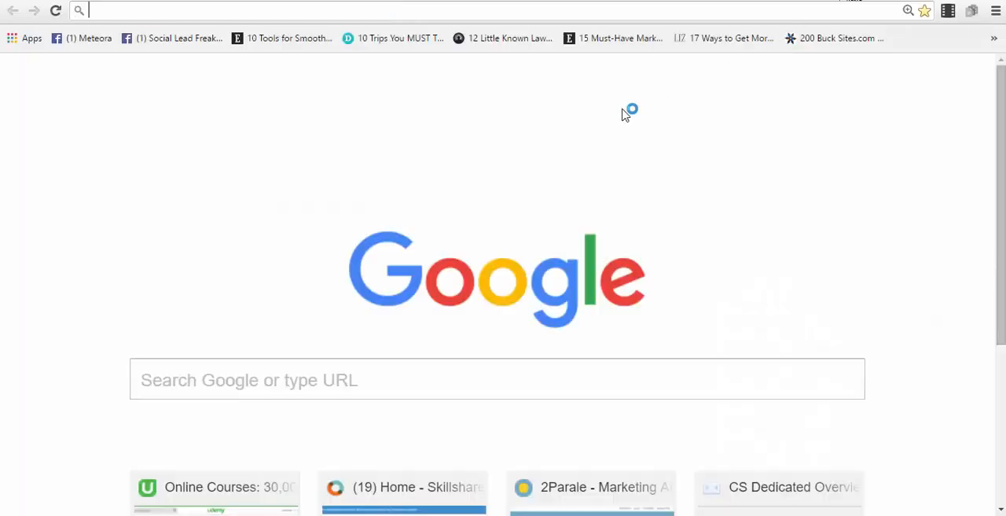
key("ctrl+v")
key("Return")
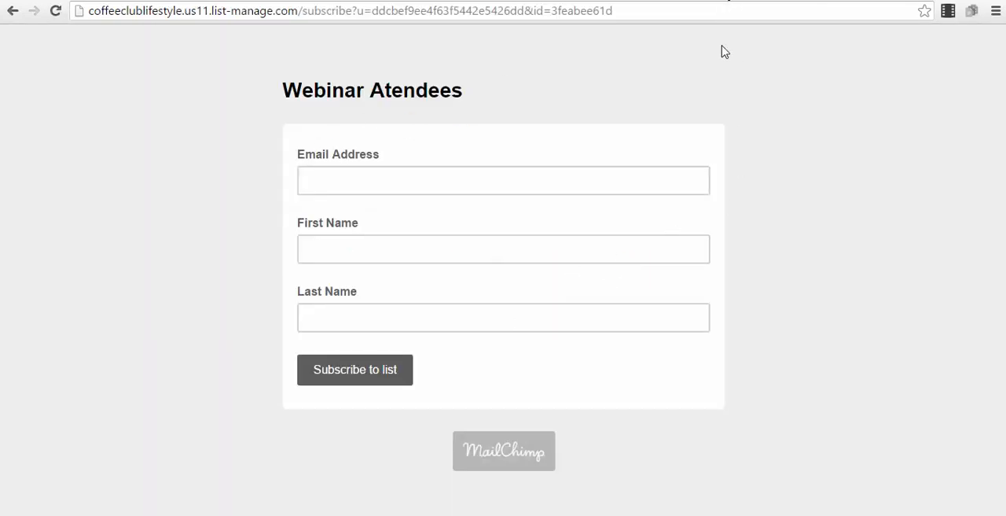
left_click(668, 0)
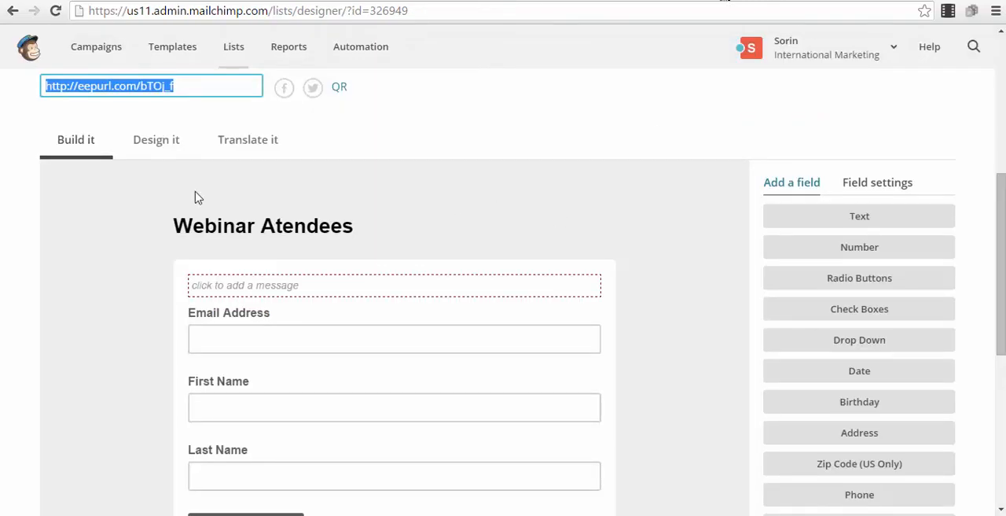
Review the form's page design settings for Background, Header and Outer wrapper
left_click(171, 148)
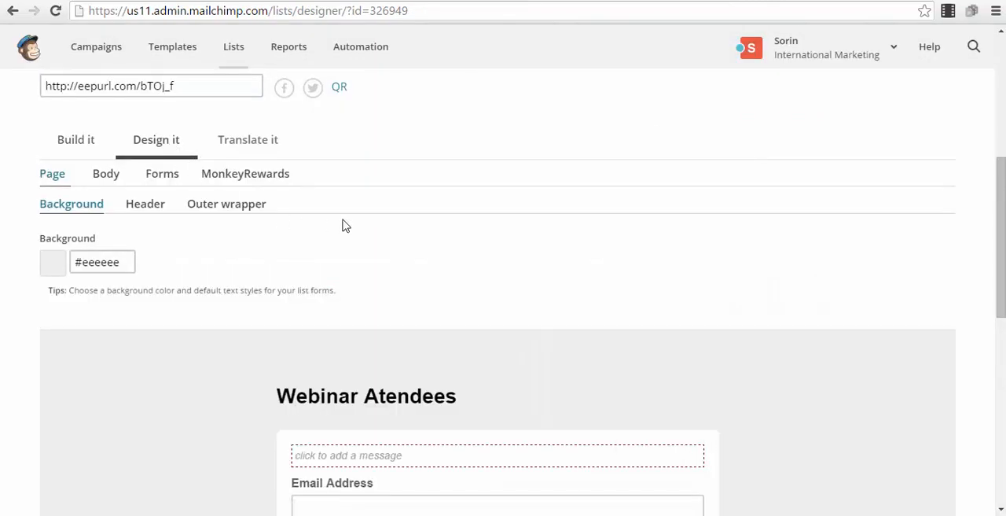
scroll(342, 225, "down", 1)
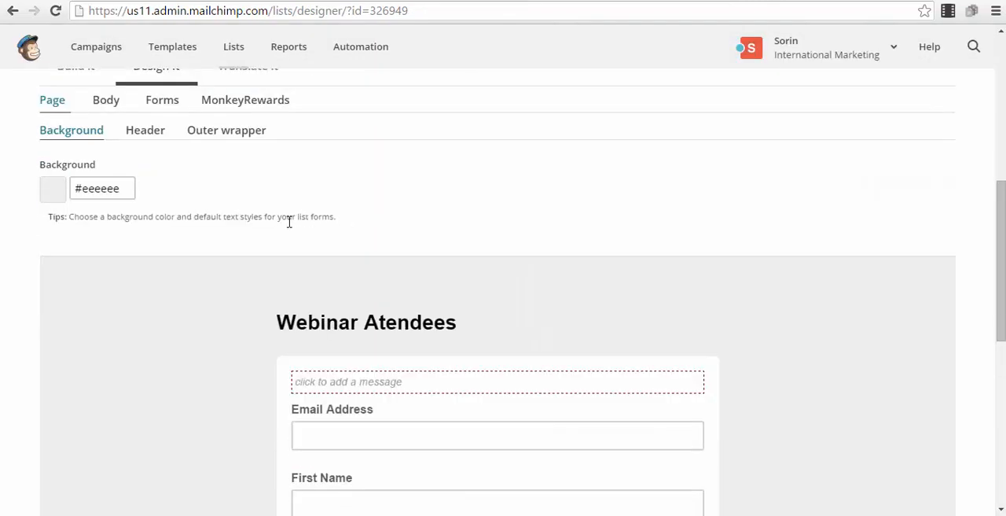
left_click(144, 132)
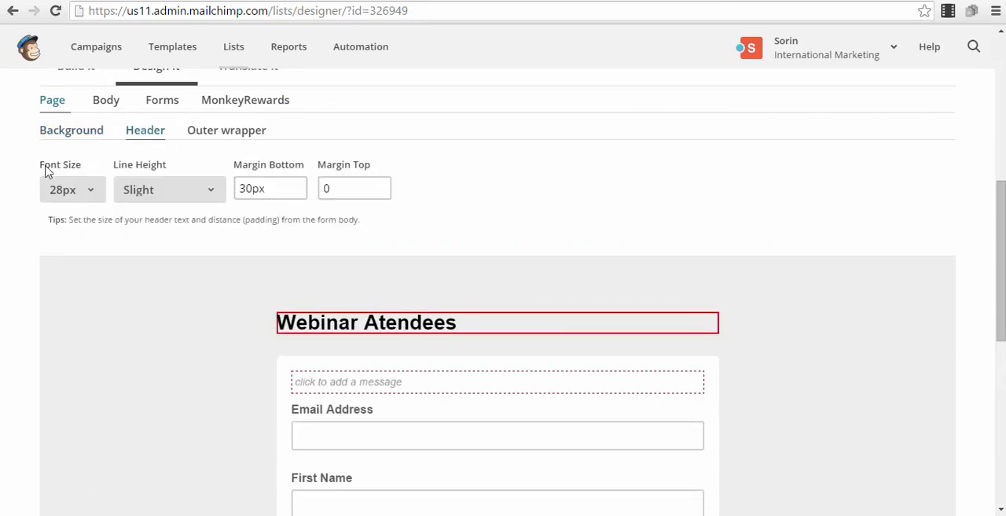
left_click(218, 135)
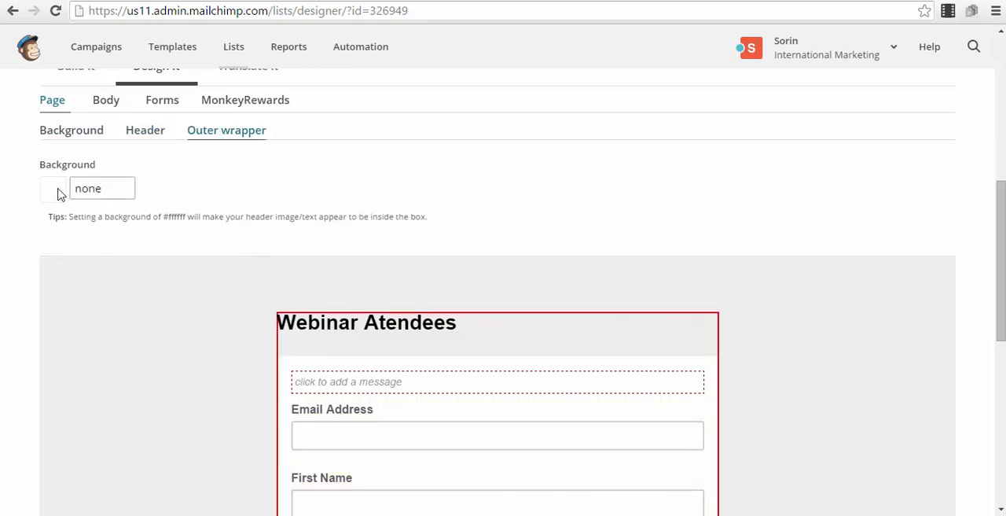
left_click(112, 193)
left_click(71, 131)
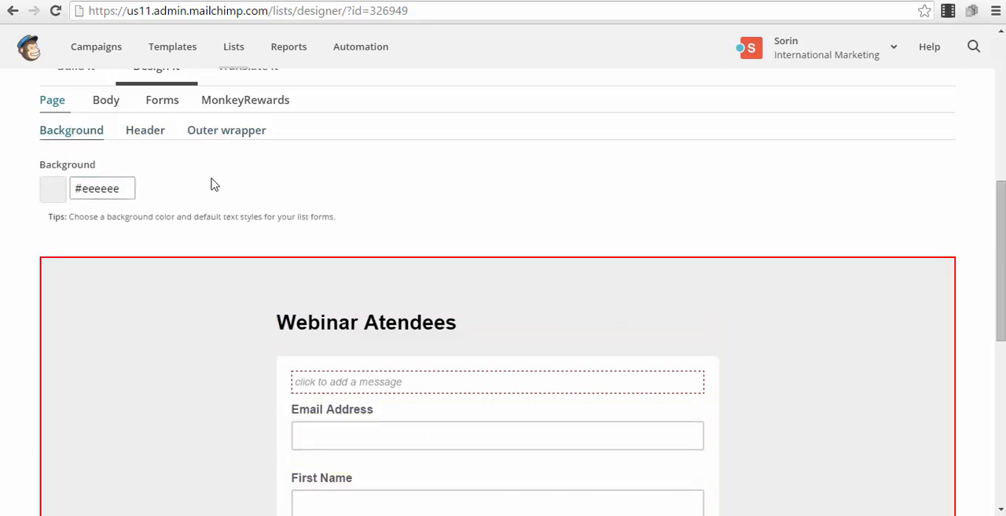
Review the form's body design settings for Foreground, Default text and Link style
scroll(141, 325, "up", 3)
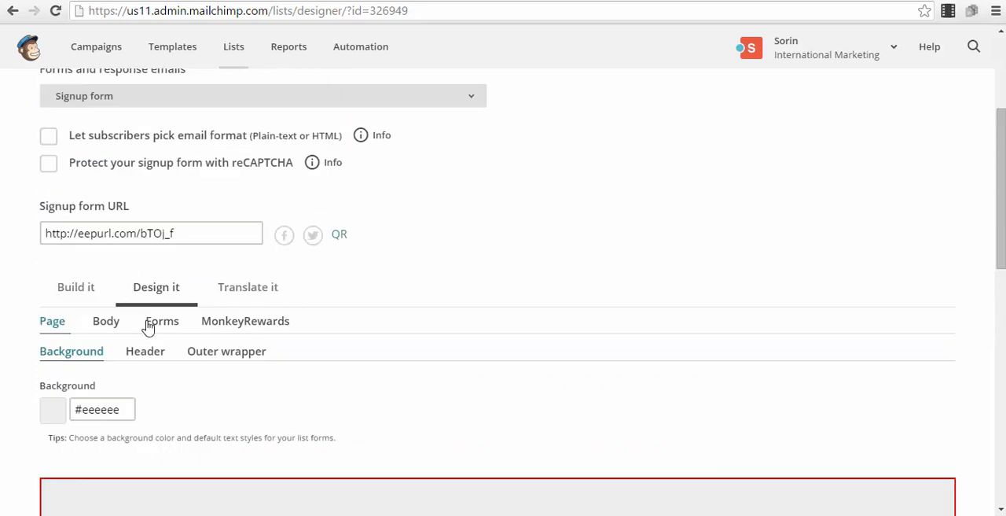
left_click(116, 323)
scroll(149, 330, "down", 3)
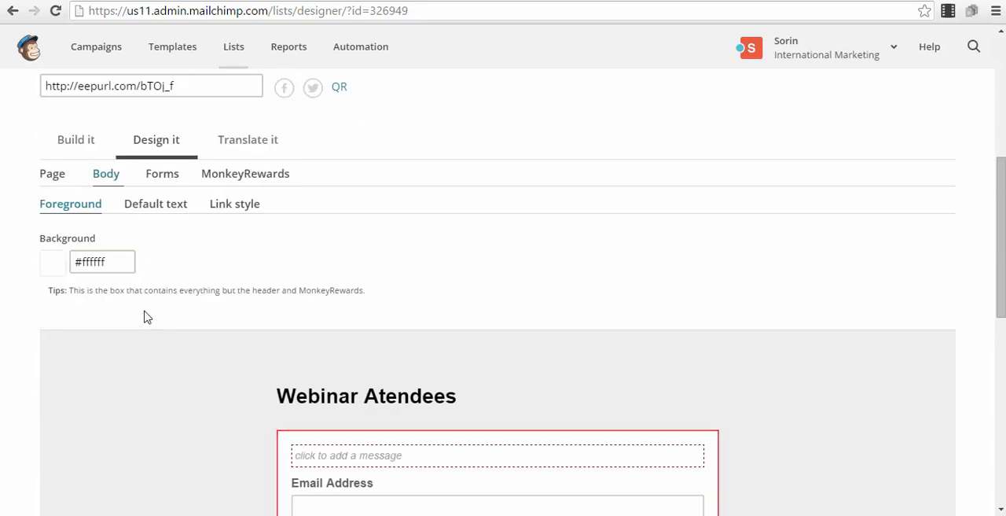
left_click(163, 206)
left_click(56, 211)
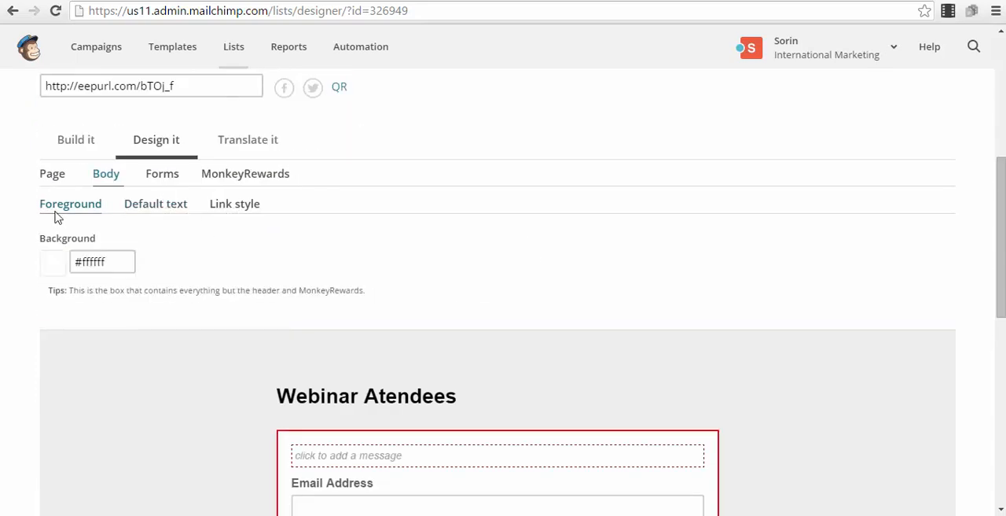
left_click(235, 205)
Review the design settings for the form's hovered buttons and field labels, and check the labels in the preview
left_click(162, 174)
left_click(167, 211)
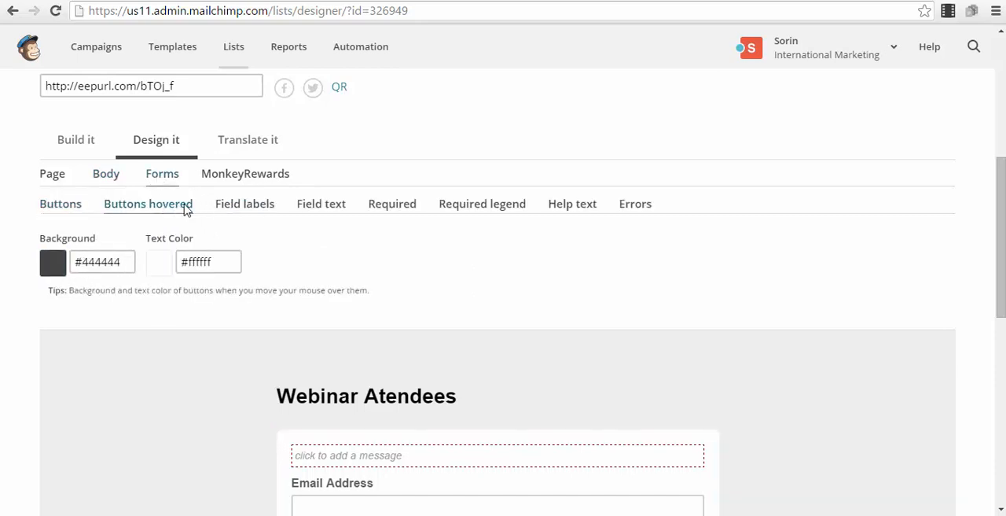
left_click(240, 208)
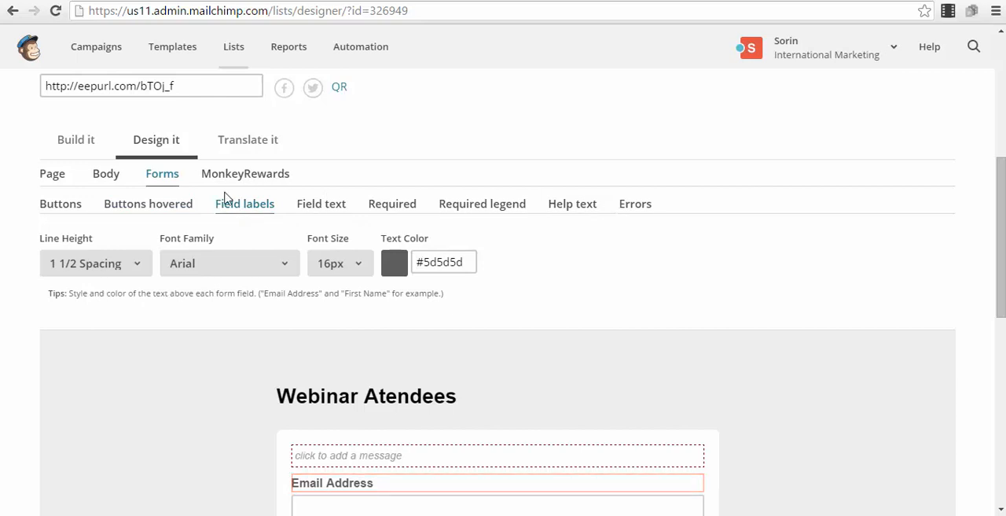
scroll(567, 307, "down", 2)
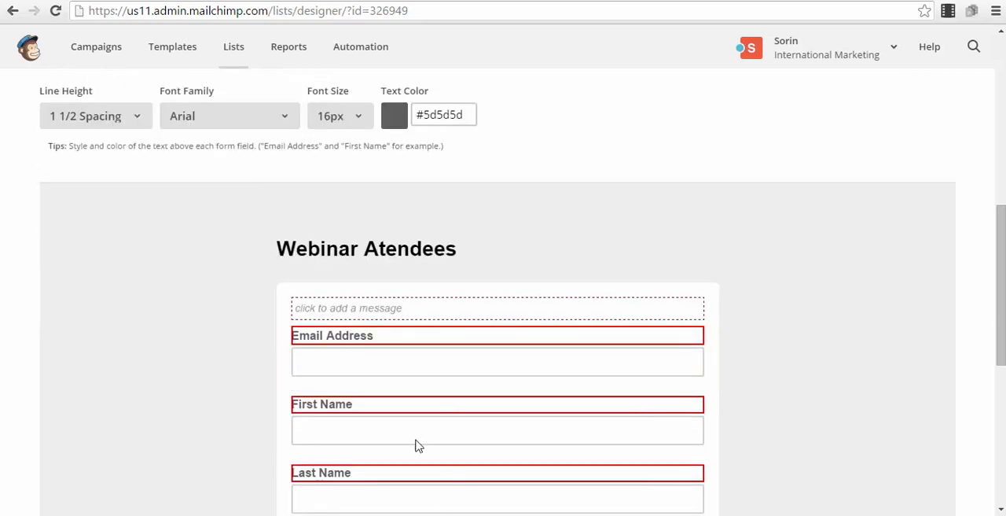
scroll(236, 243, "up", 3)
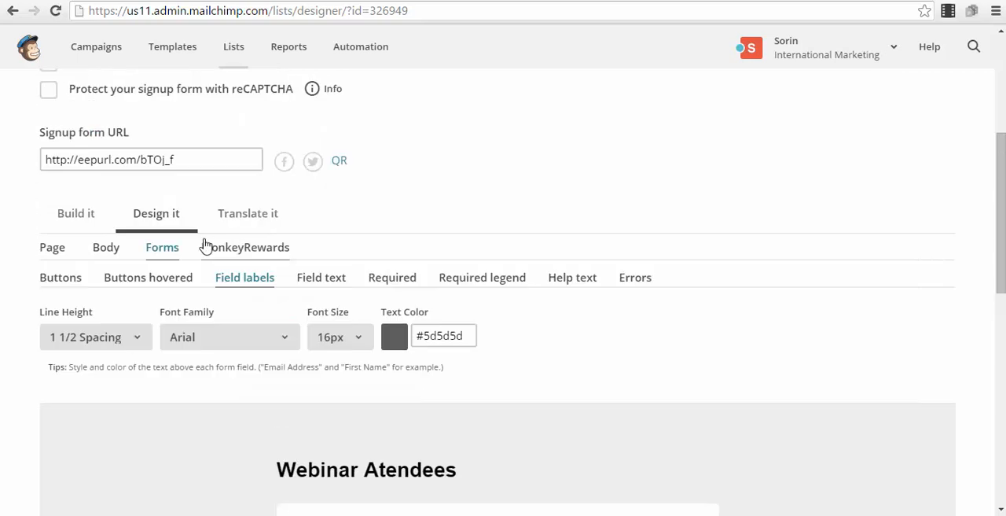
Compare the form's build view with its page background design settings and look over the whole form preview
left_click(52, 248)
left_click(79, 223)
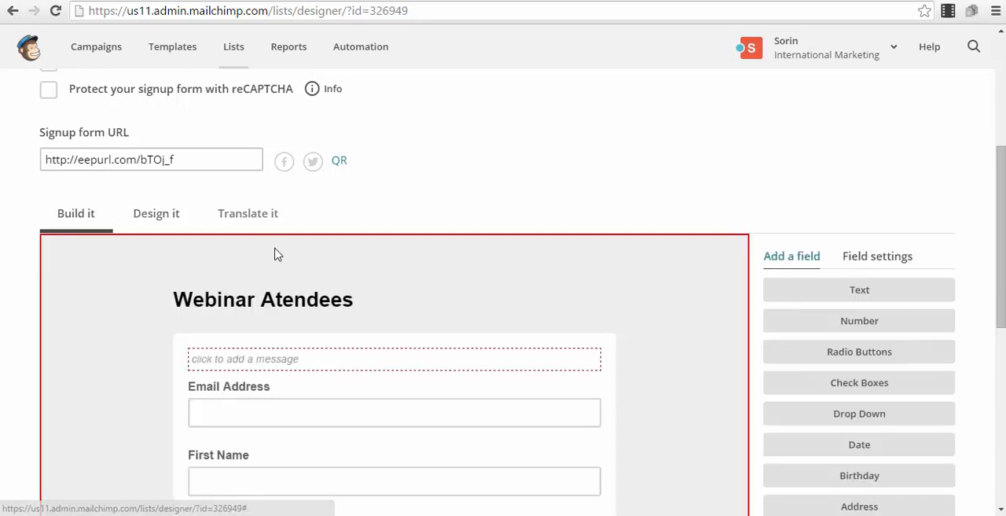
left_click(157, 213)
scroll(495, 291, "down", 3)
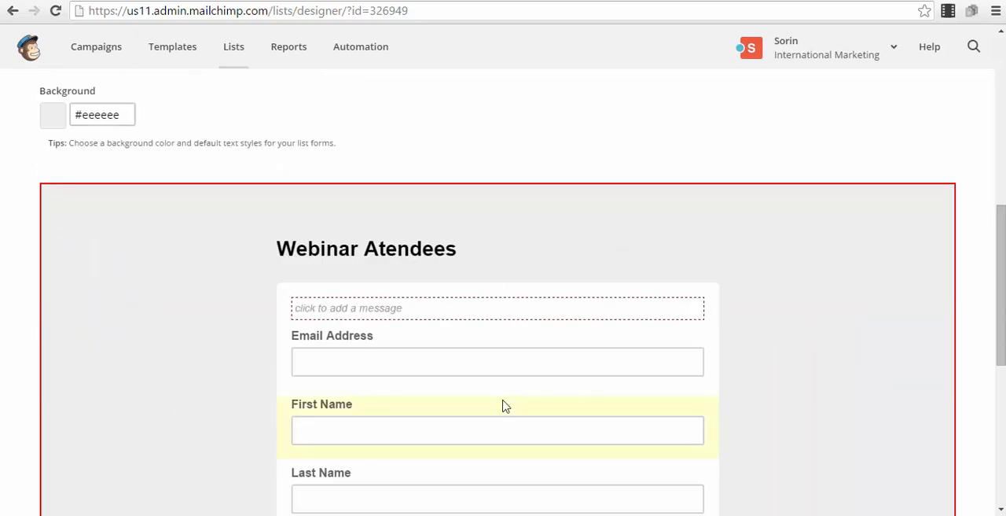
scroll(503, 405, "down", 4)
scroll(503, 390, "up", 5)
scroll(505, 330, "down", 5)
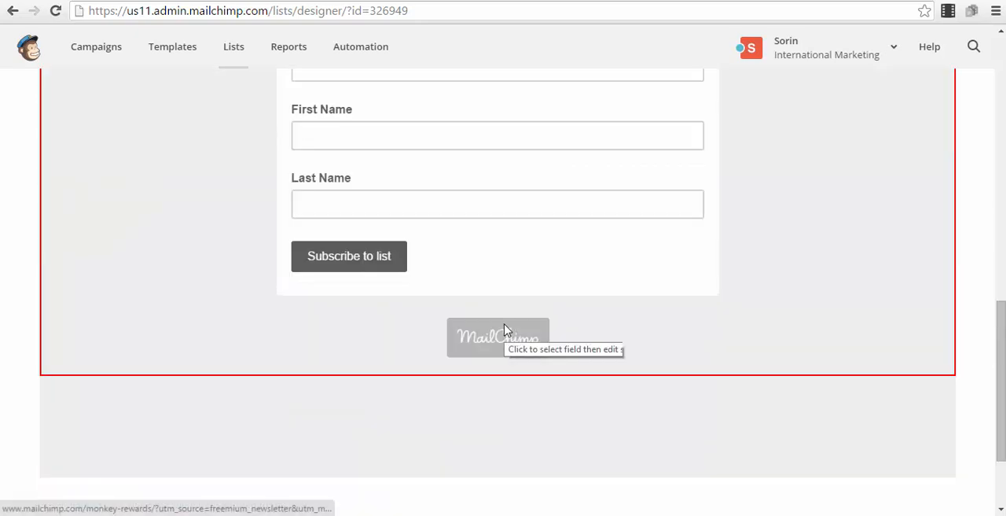
scroll(537, 315, "up", 5)
scroll(537, 315, "up", 5)
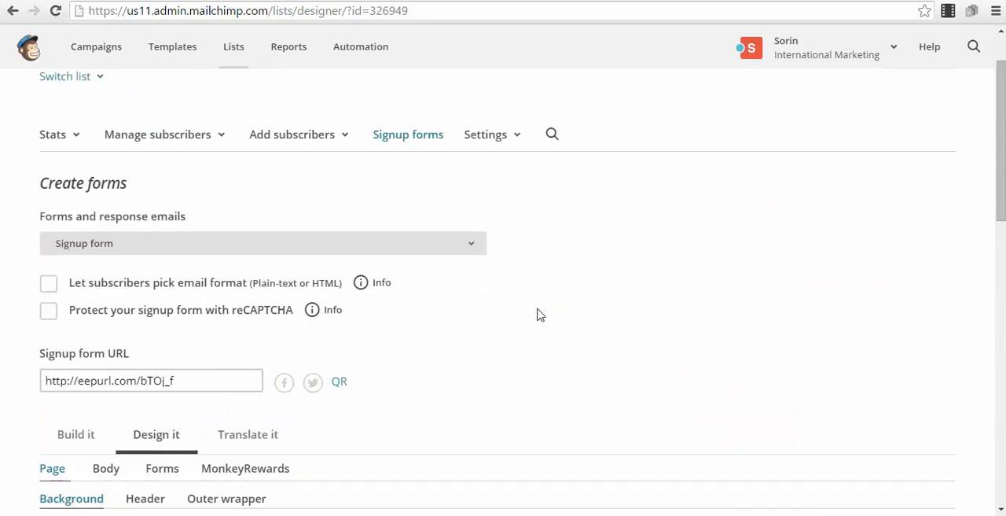
scroll(537, 315, "down", 4)
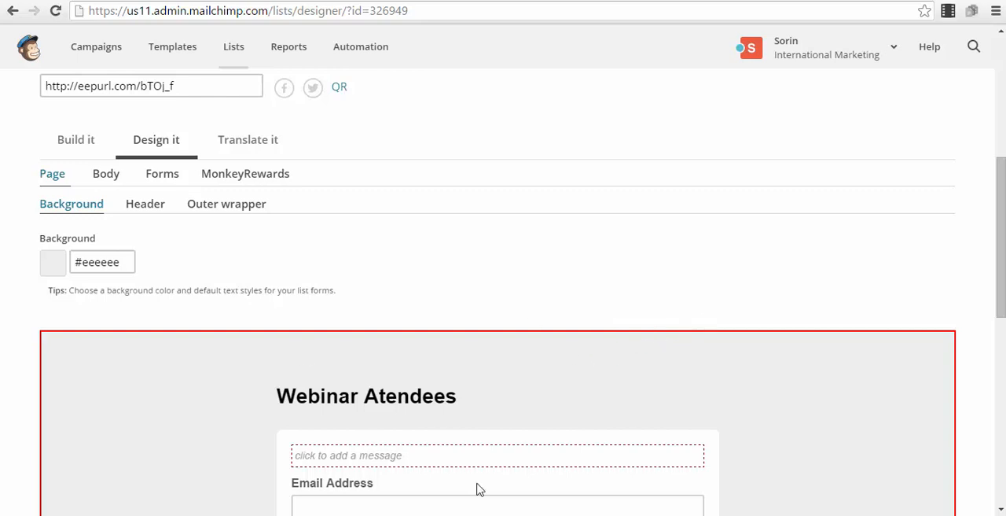
scroll(327, 330, "up", 2)
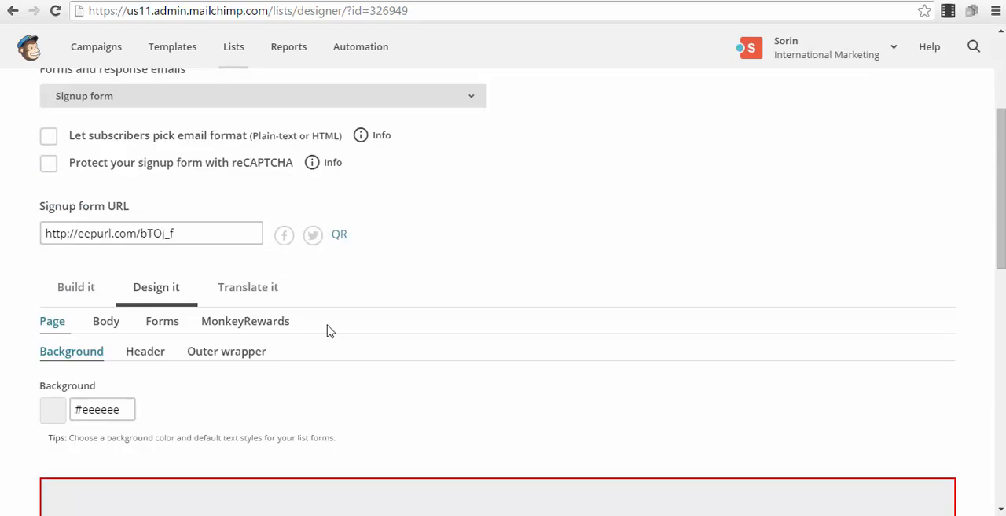
scroll(378, 328, "down", 4)
scroll(495, 117, "down", 3)
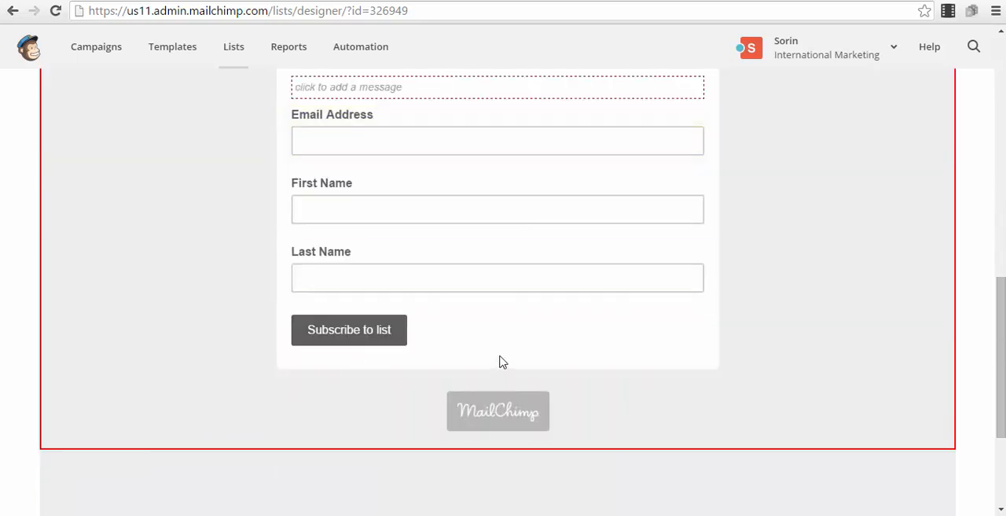
scroll(495, 365, "up", 10)
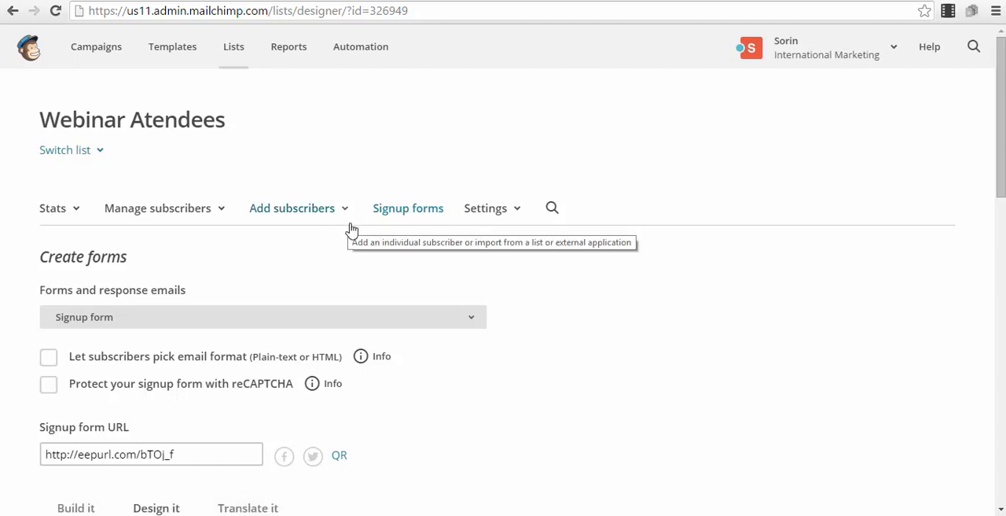
scroll(349, 226, "down", 1)
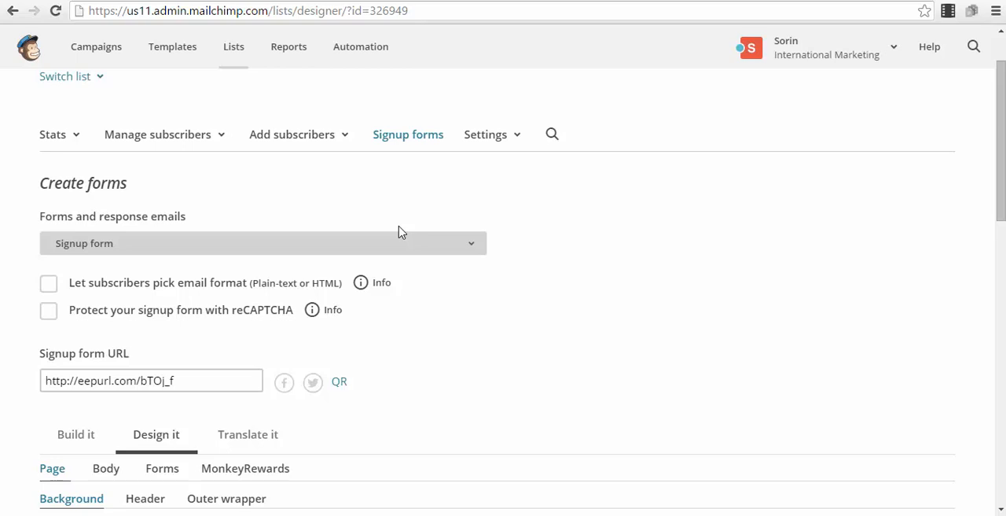
scroll(599, 294, "down", 10)
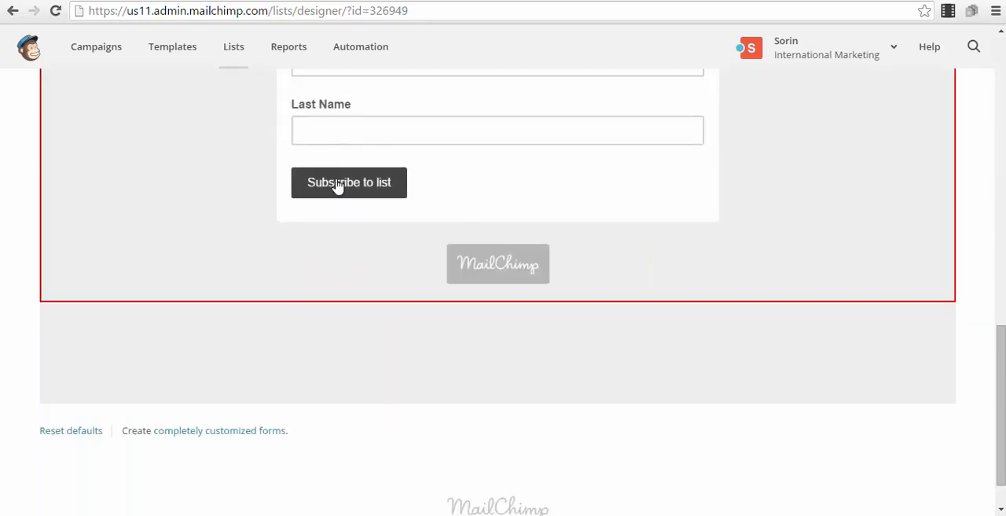
scroll(377, 278, "up", 5)
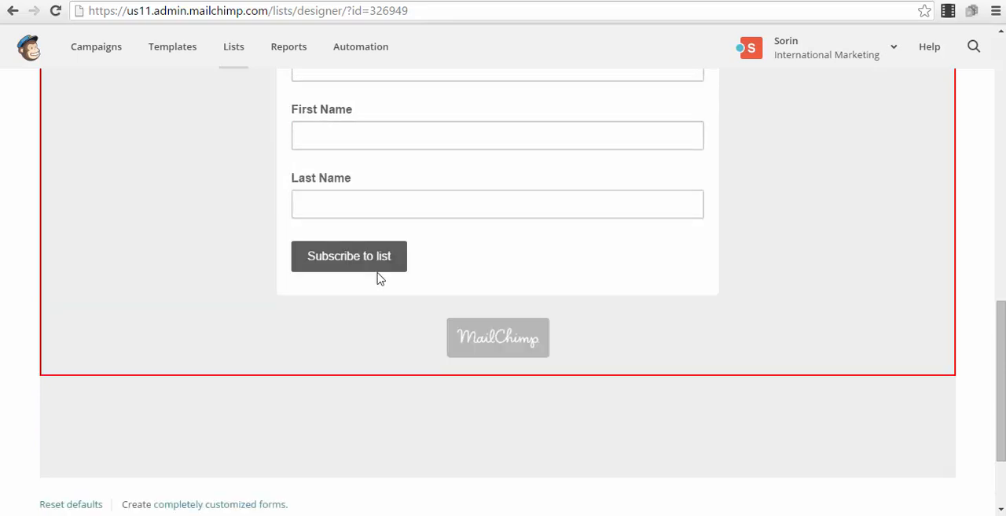
scroll(414, 351, "up", 1)
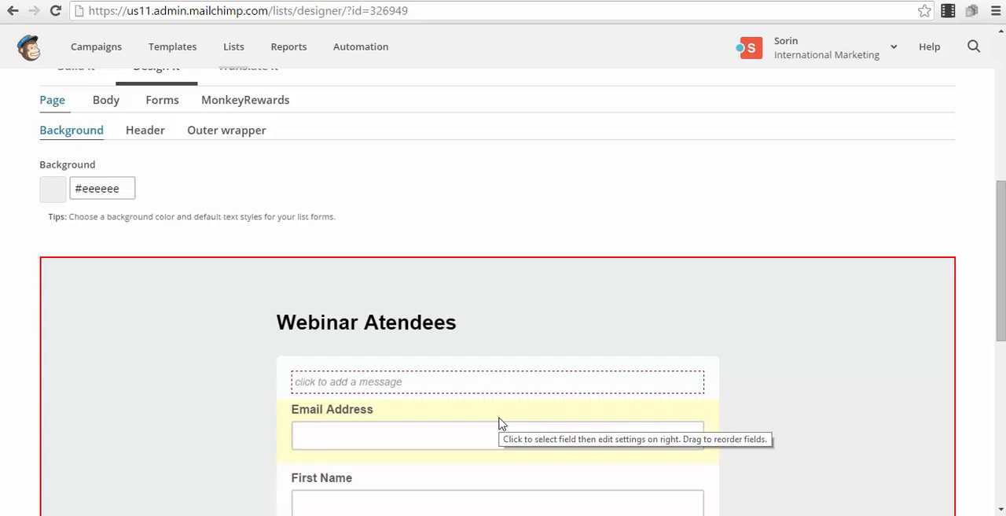
scroll(413, 321, "up", 6)
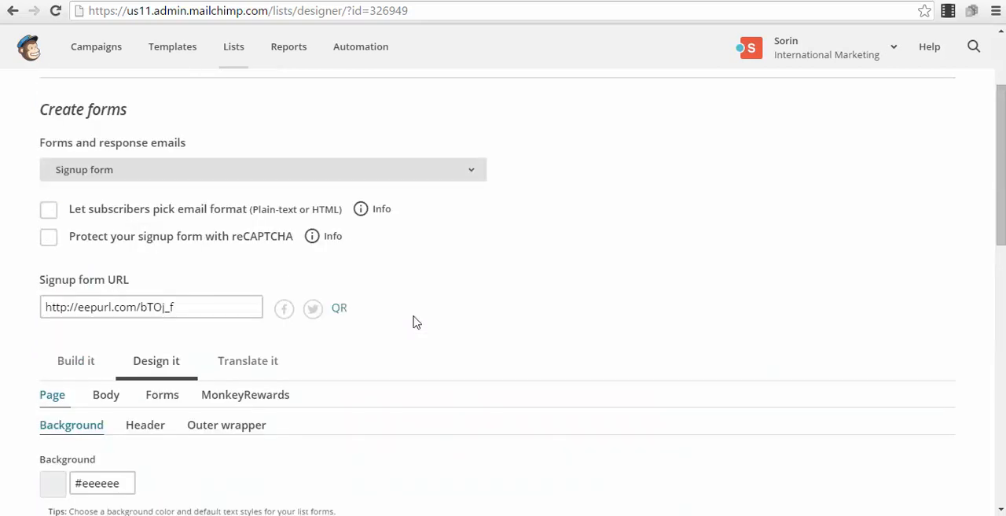
scroll(417, 336, "down", 3)
scroll(417, 336, "up", 3)
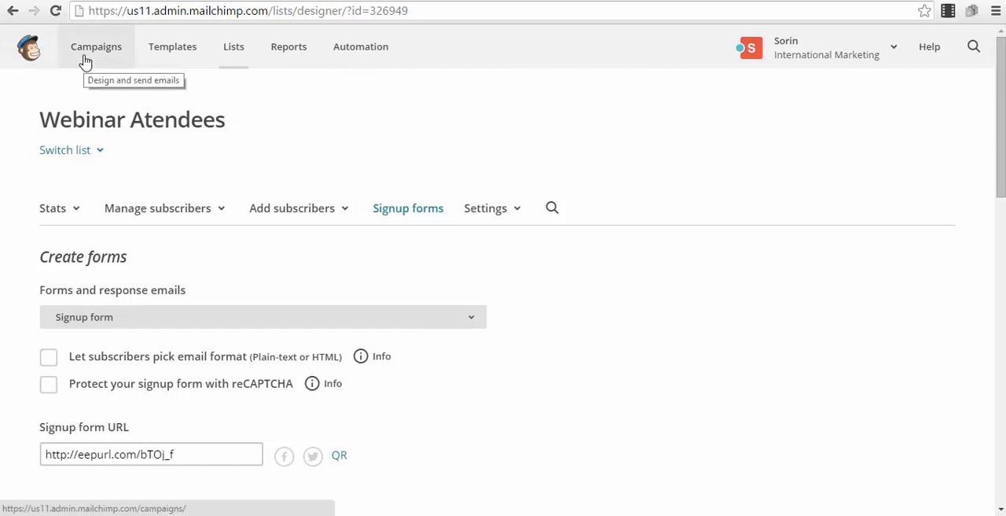
scroll(322, 259, "down", 3)
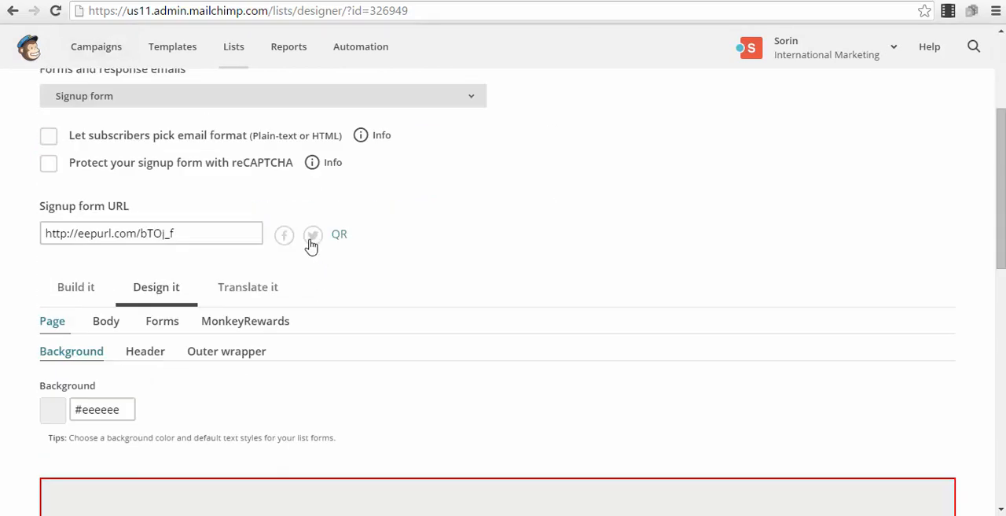
scroll(197, 117, "down", 8)
scroll(247, 276, "up", 2)
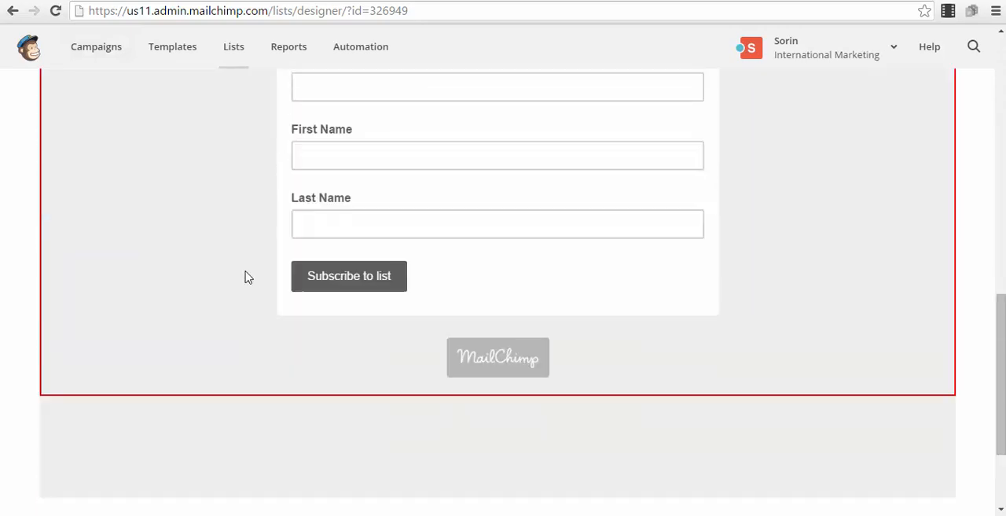
scroll(247, 276, "up", 10)
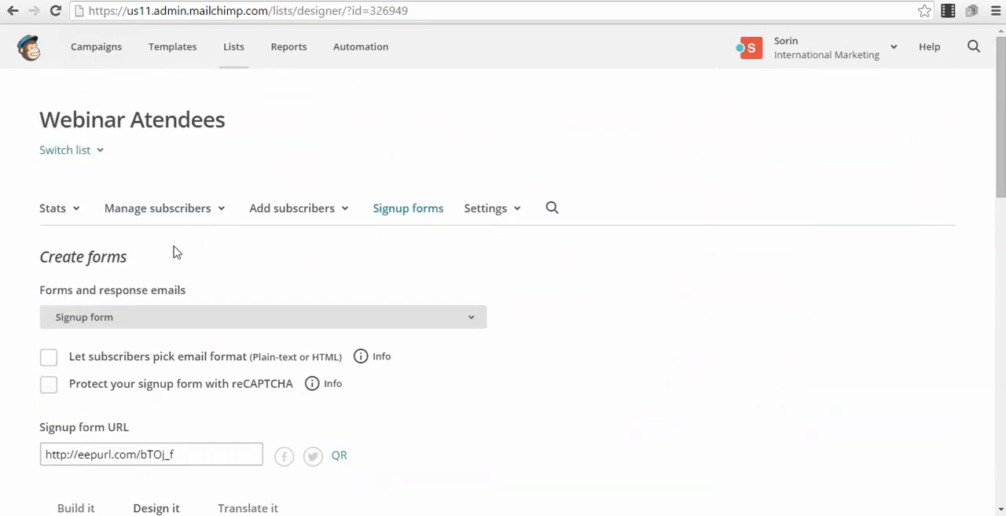
Switch the signup form from its design settings back to the build view and look over the form
scroll(176, 251, "down", 12)
scroll(160, 313, "up", 9)
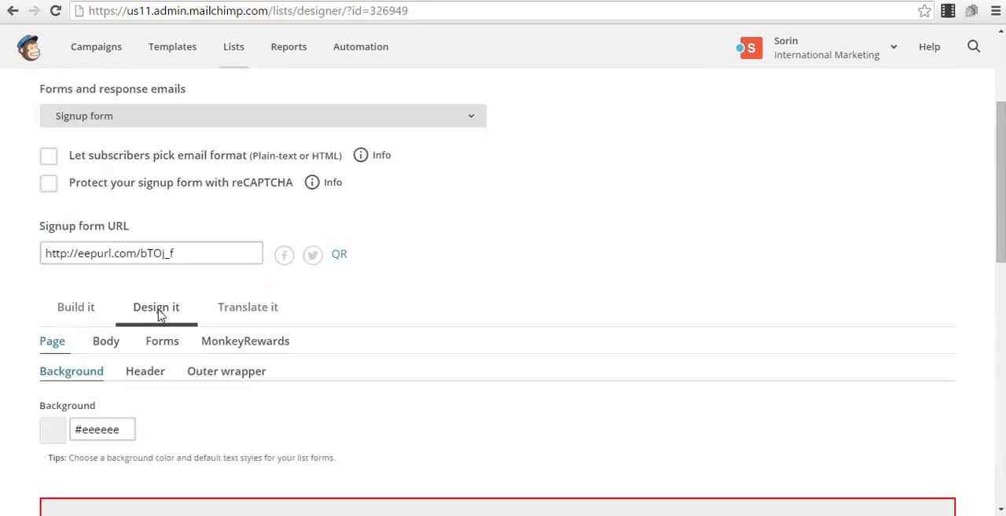
left_click(85, 312)
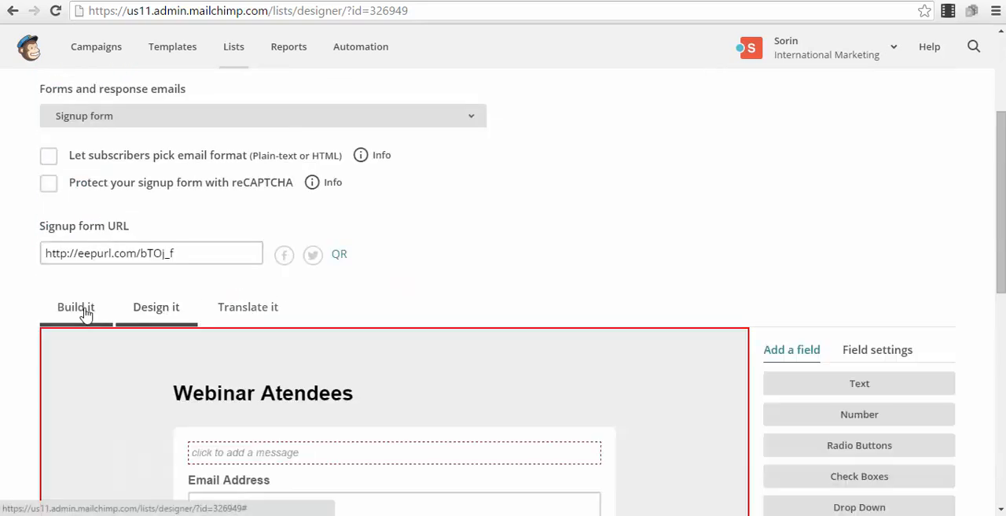
scroll(676, 339, "down", 7)
scroll(669, 337, "up", 8)
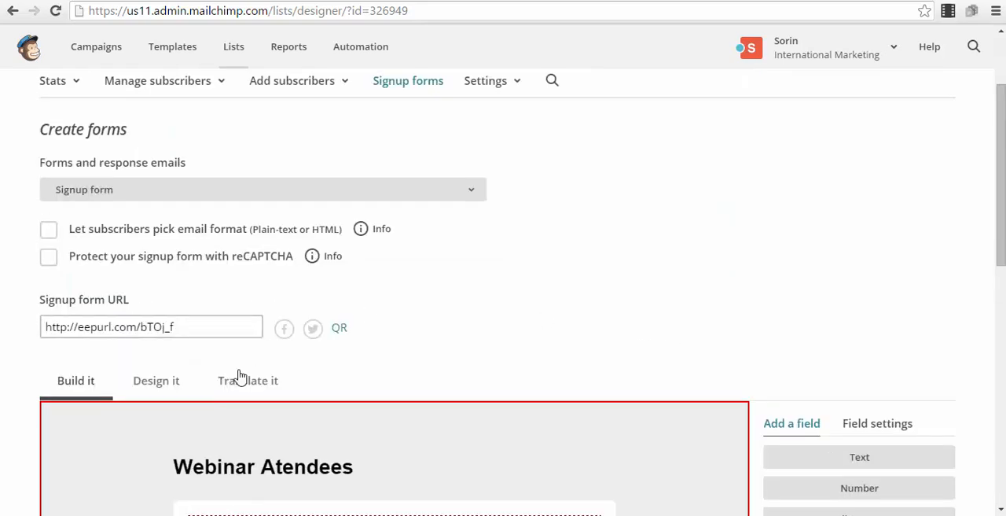
scroll(215, 246, "up", 2)
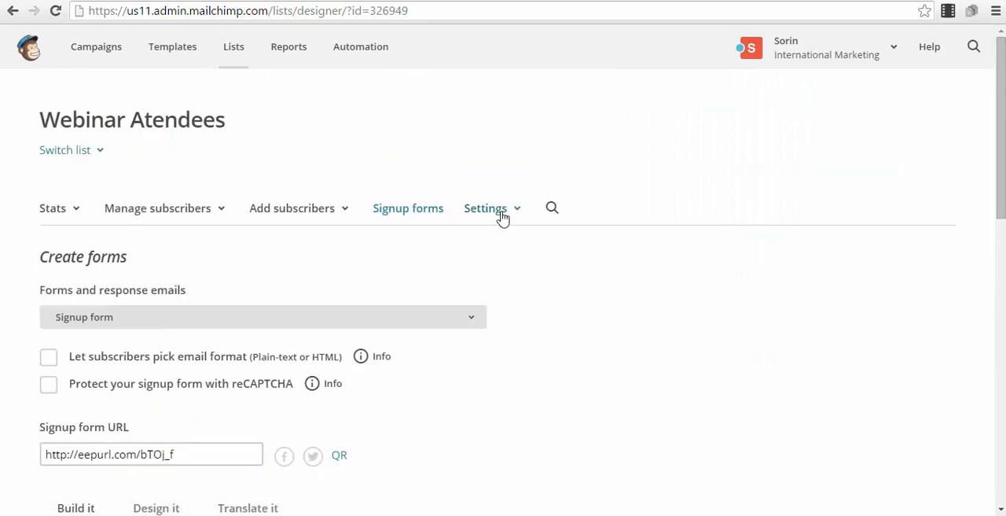
Open the Confirmation "thank you" page and review its redirect URL option, confirmation message and link buttons
left_click(150, 316)
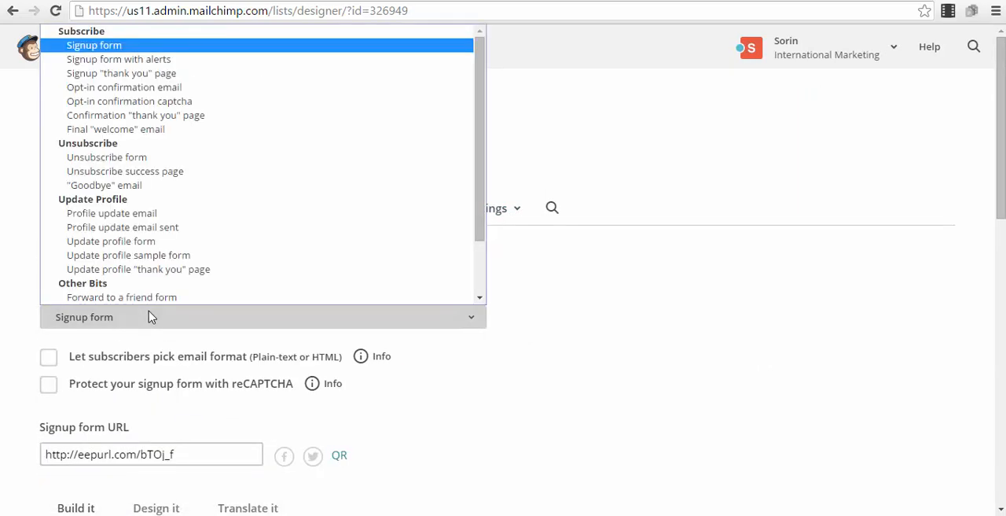
left_click(187, 116)
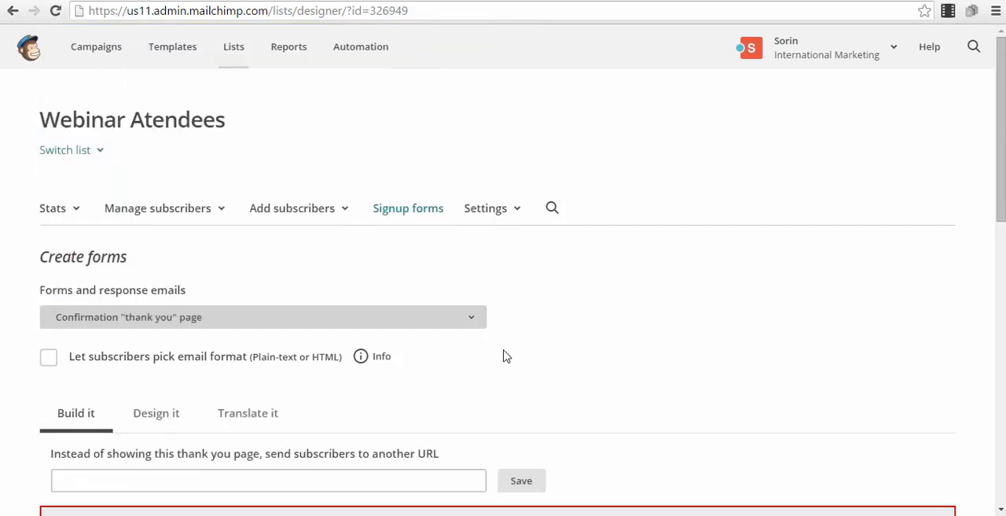
scroll(351, 320, "down", 4)
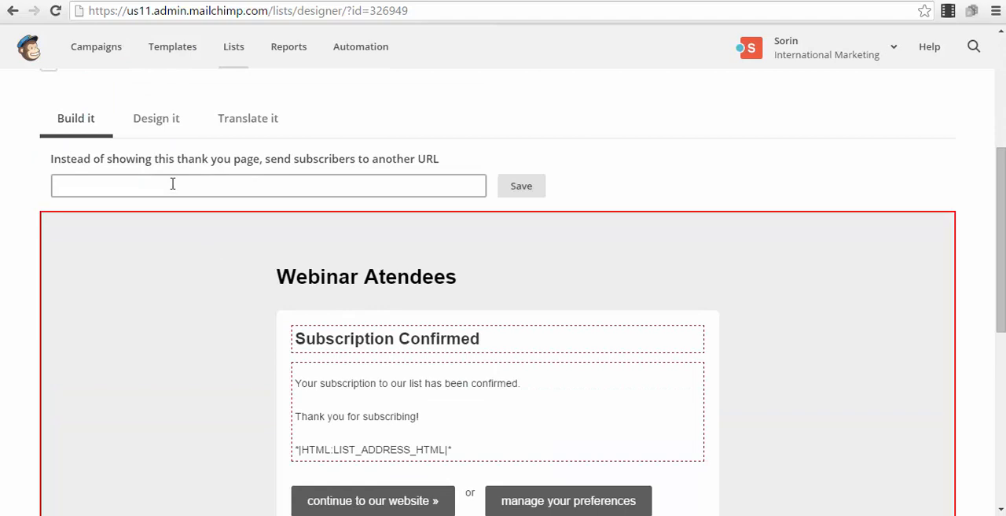
scroll(306, 203, "down", 2)
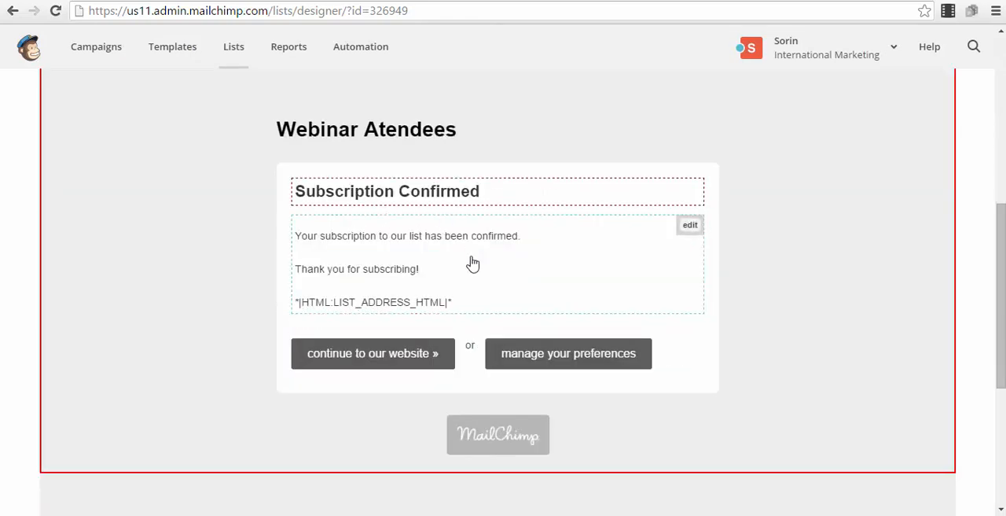
scroll(349, 200, "up", 2)
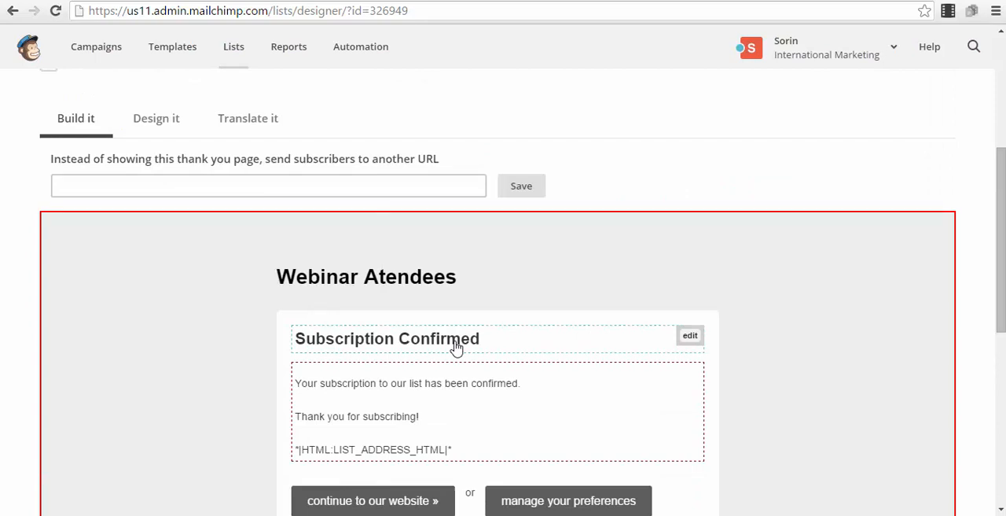
scroll(456, 347, "down", 3)
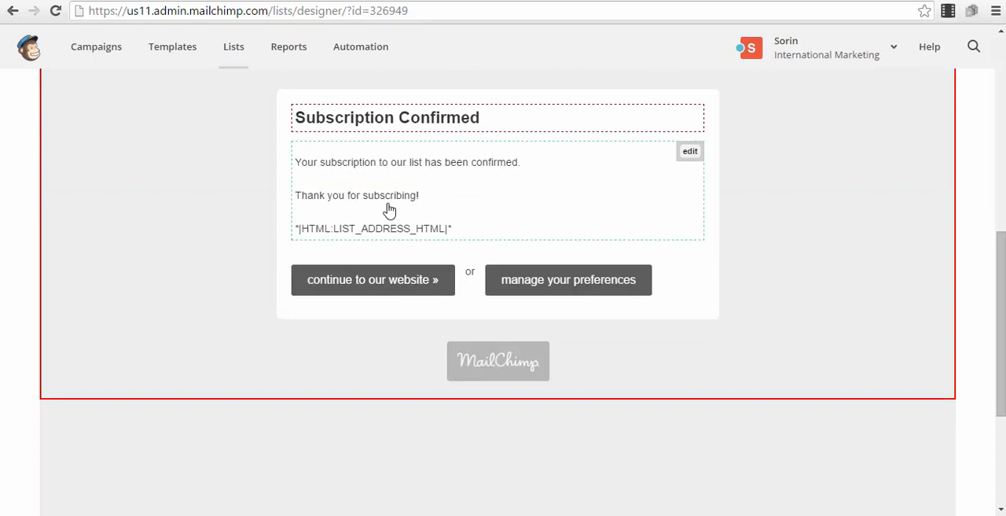
scroll(389, 210, "up", 1)
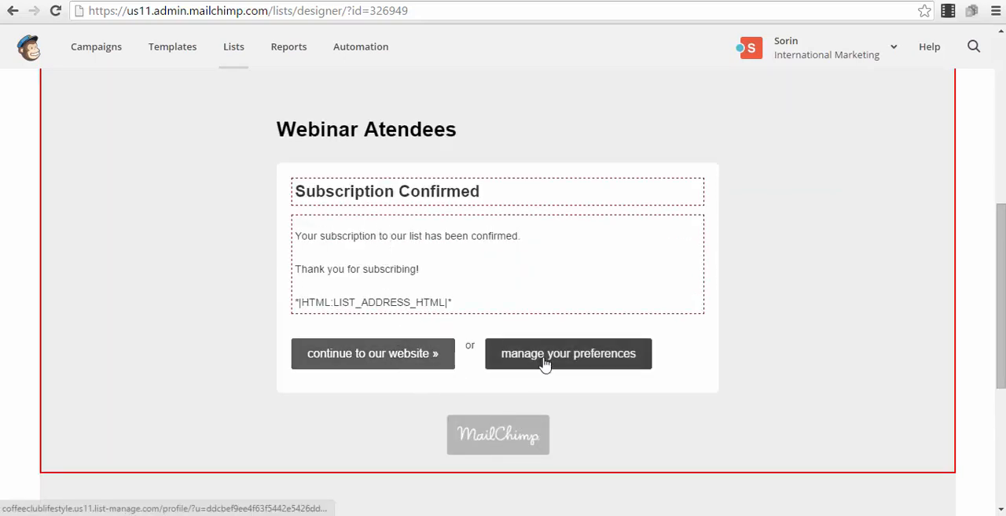
Open the Opt-in confirmation email and review its sender, reply-to and subject settings and its message content
scroll(543, 350, "up", 4)
scroll(212, 243, "up", 2)
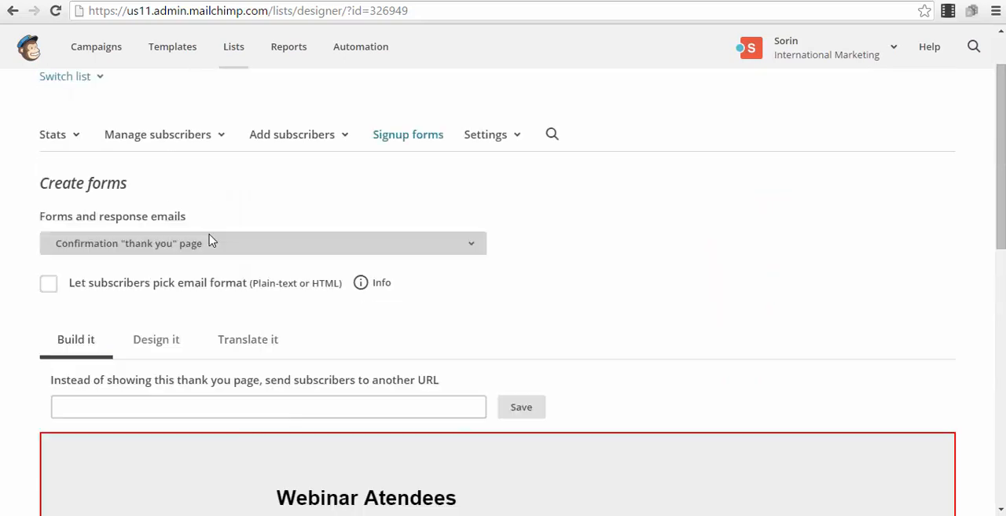
left_click(203, 248)
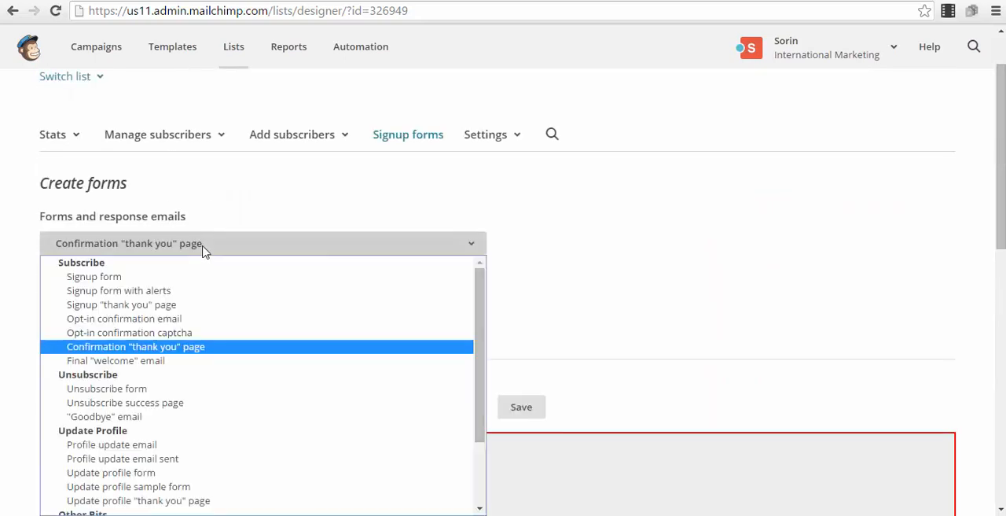
left_click(183, 320)
scroll(338, 352, "down", 4)
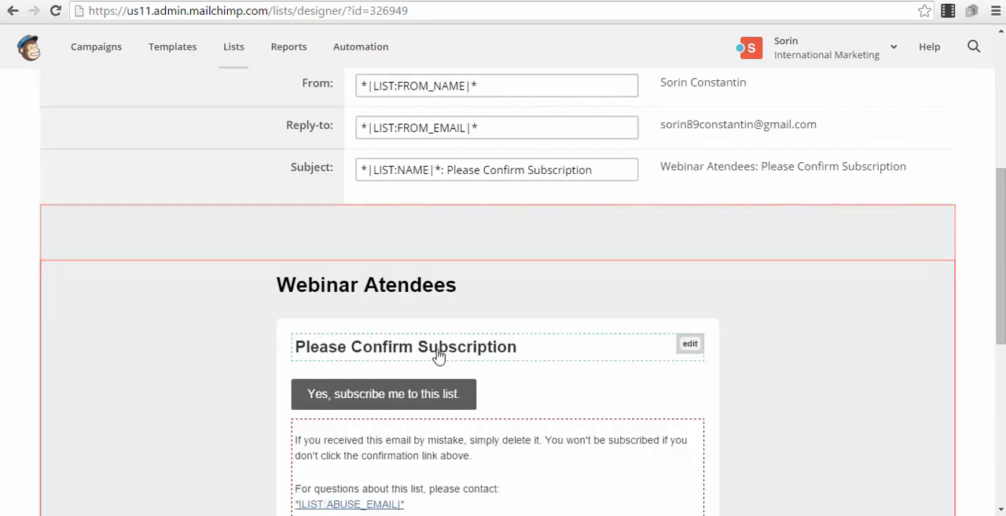
scroll(470, 351, "down", 2)
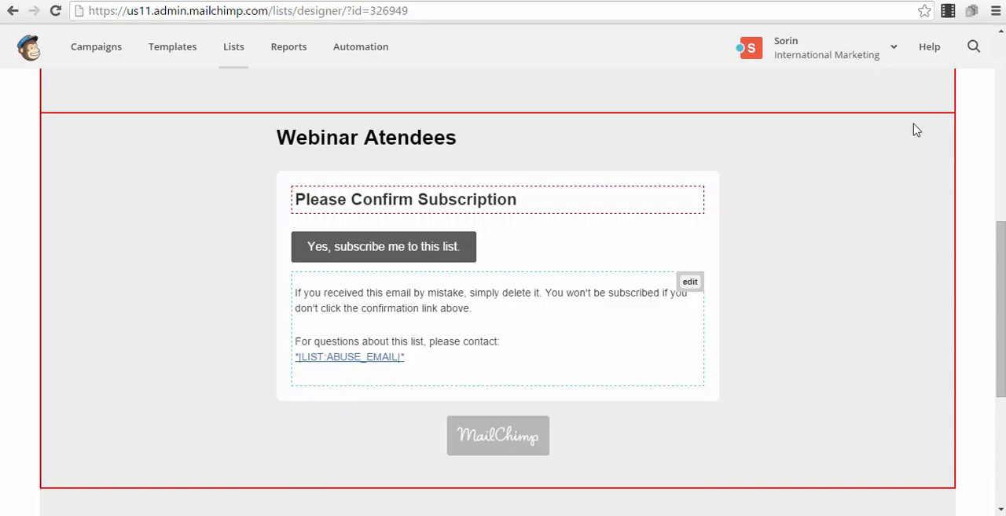
scroll(912, 127, "up", 1)
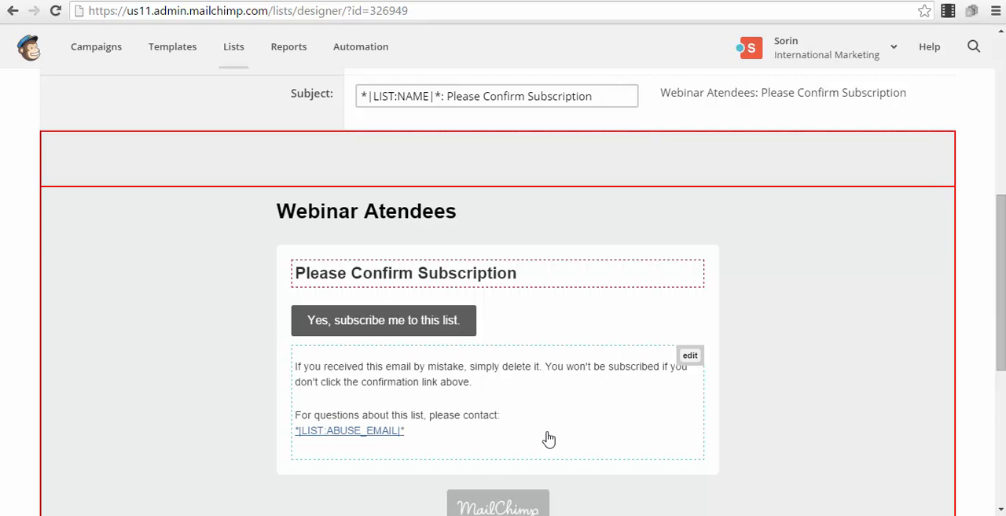
scroll(464, 441, "up", 6)
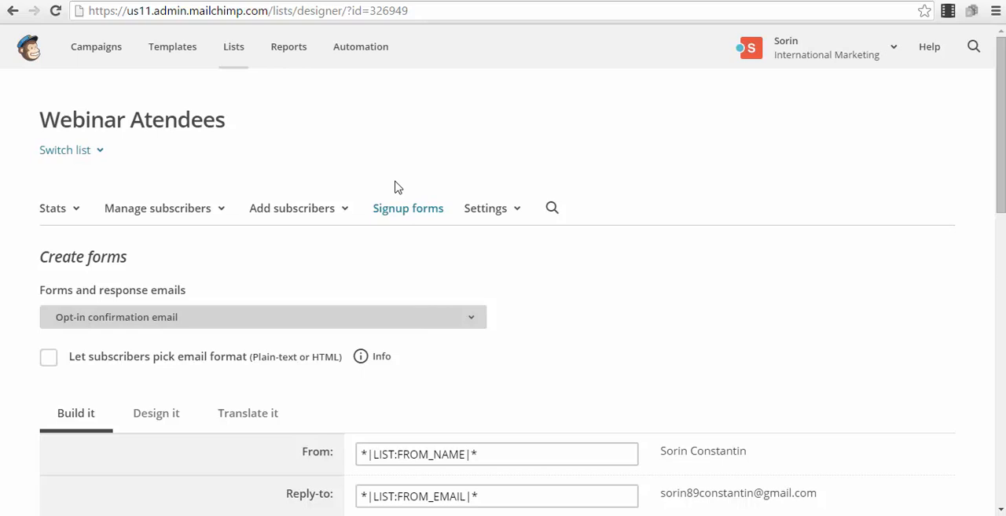
Open the Automation page and examine the description of the paid automated emails feature
left_click(342, 67)
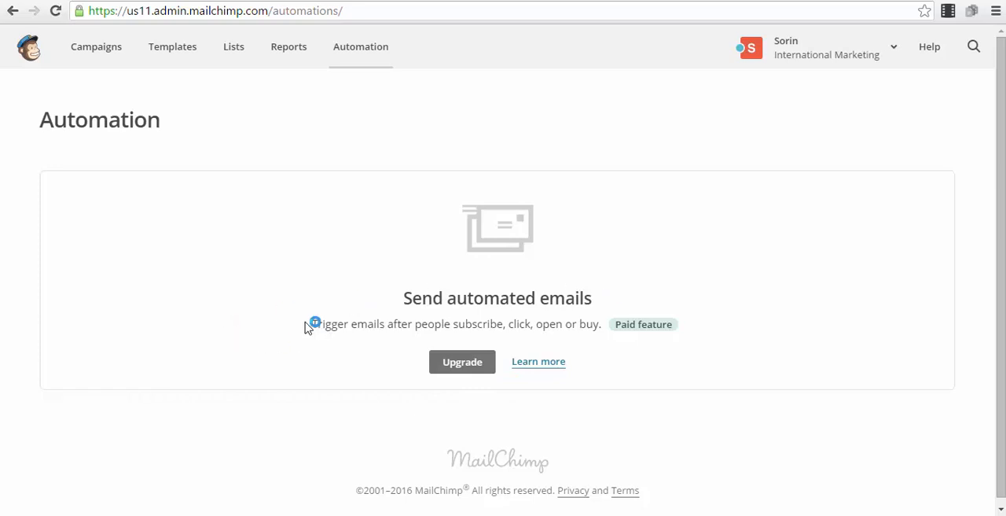
left_click_drag(312, 324, 674, 320)
left_click(651, 213)
Create a regular campaign addressed to the entire Webinar Atendees list, and leave the campaign builder
left_click(91, 49)
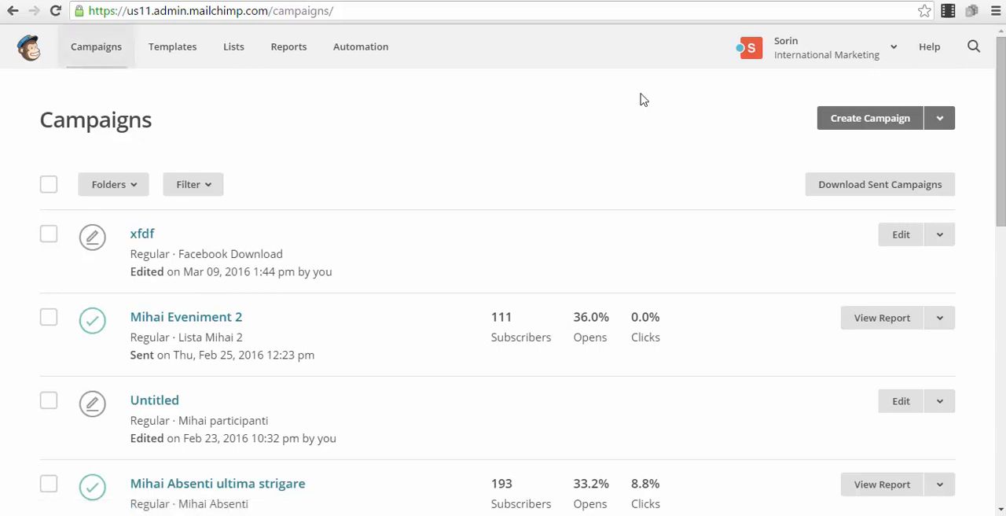
left_click(850, 129)
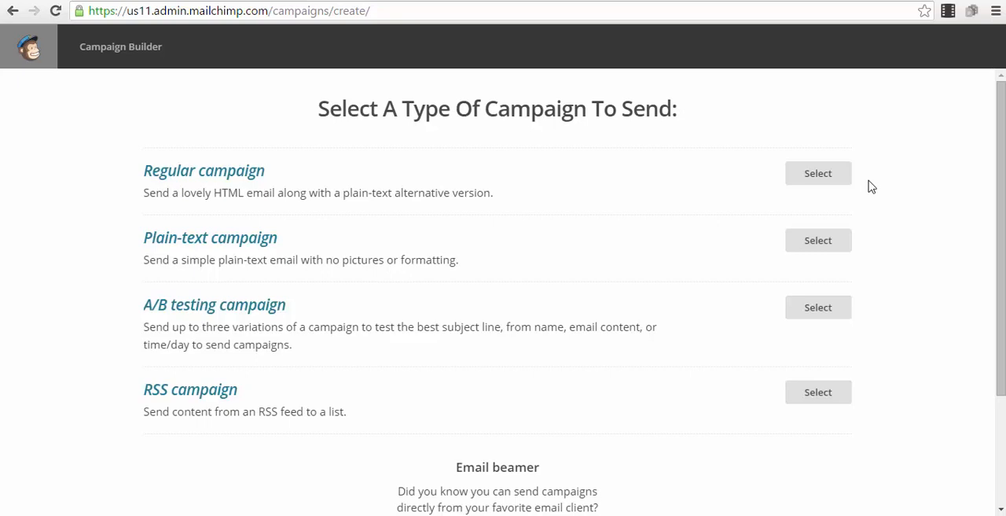
left_click(815, 177)
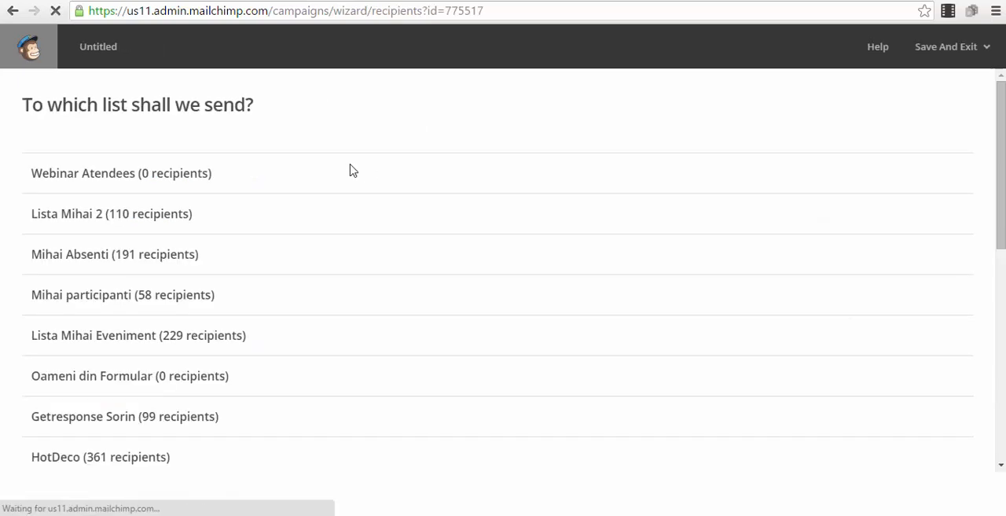
left_click(32, 176)
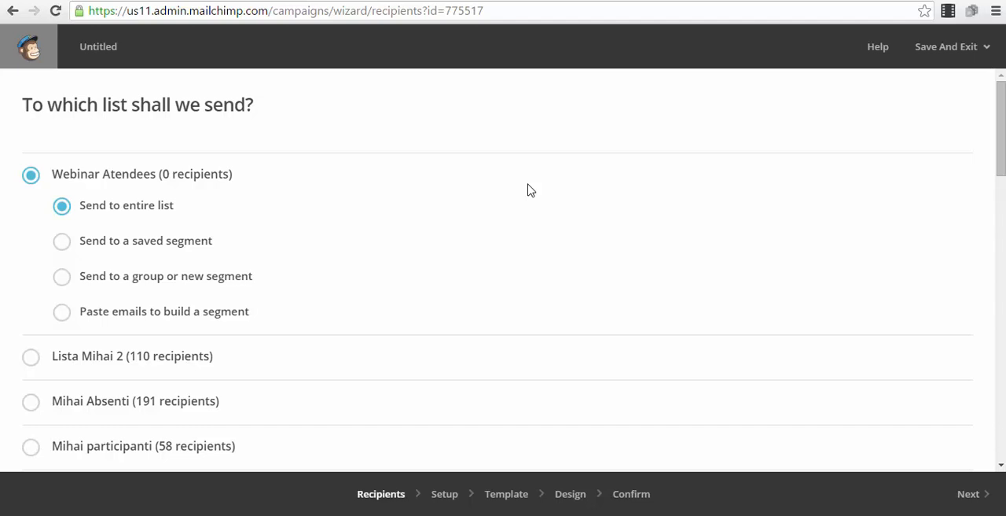
left_click(29, 52)
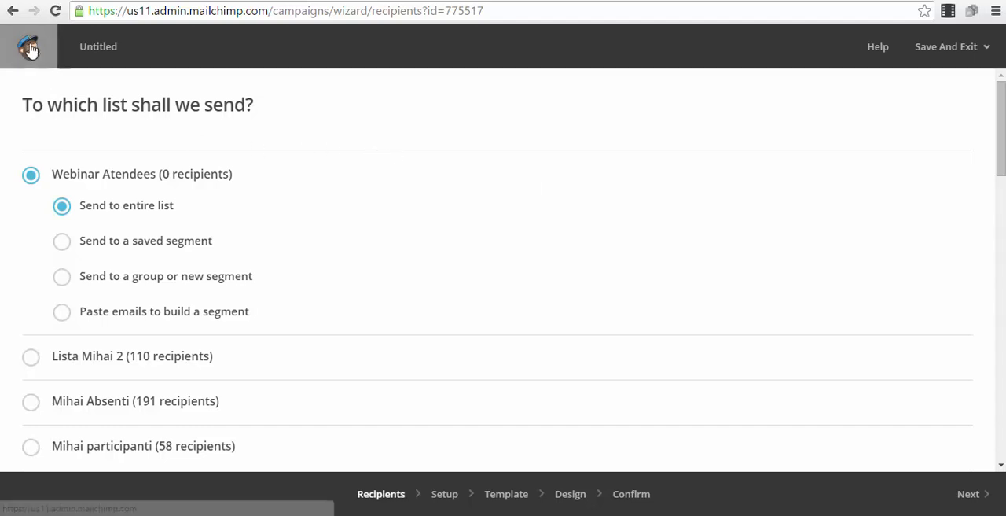